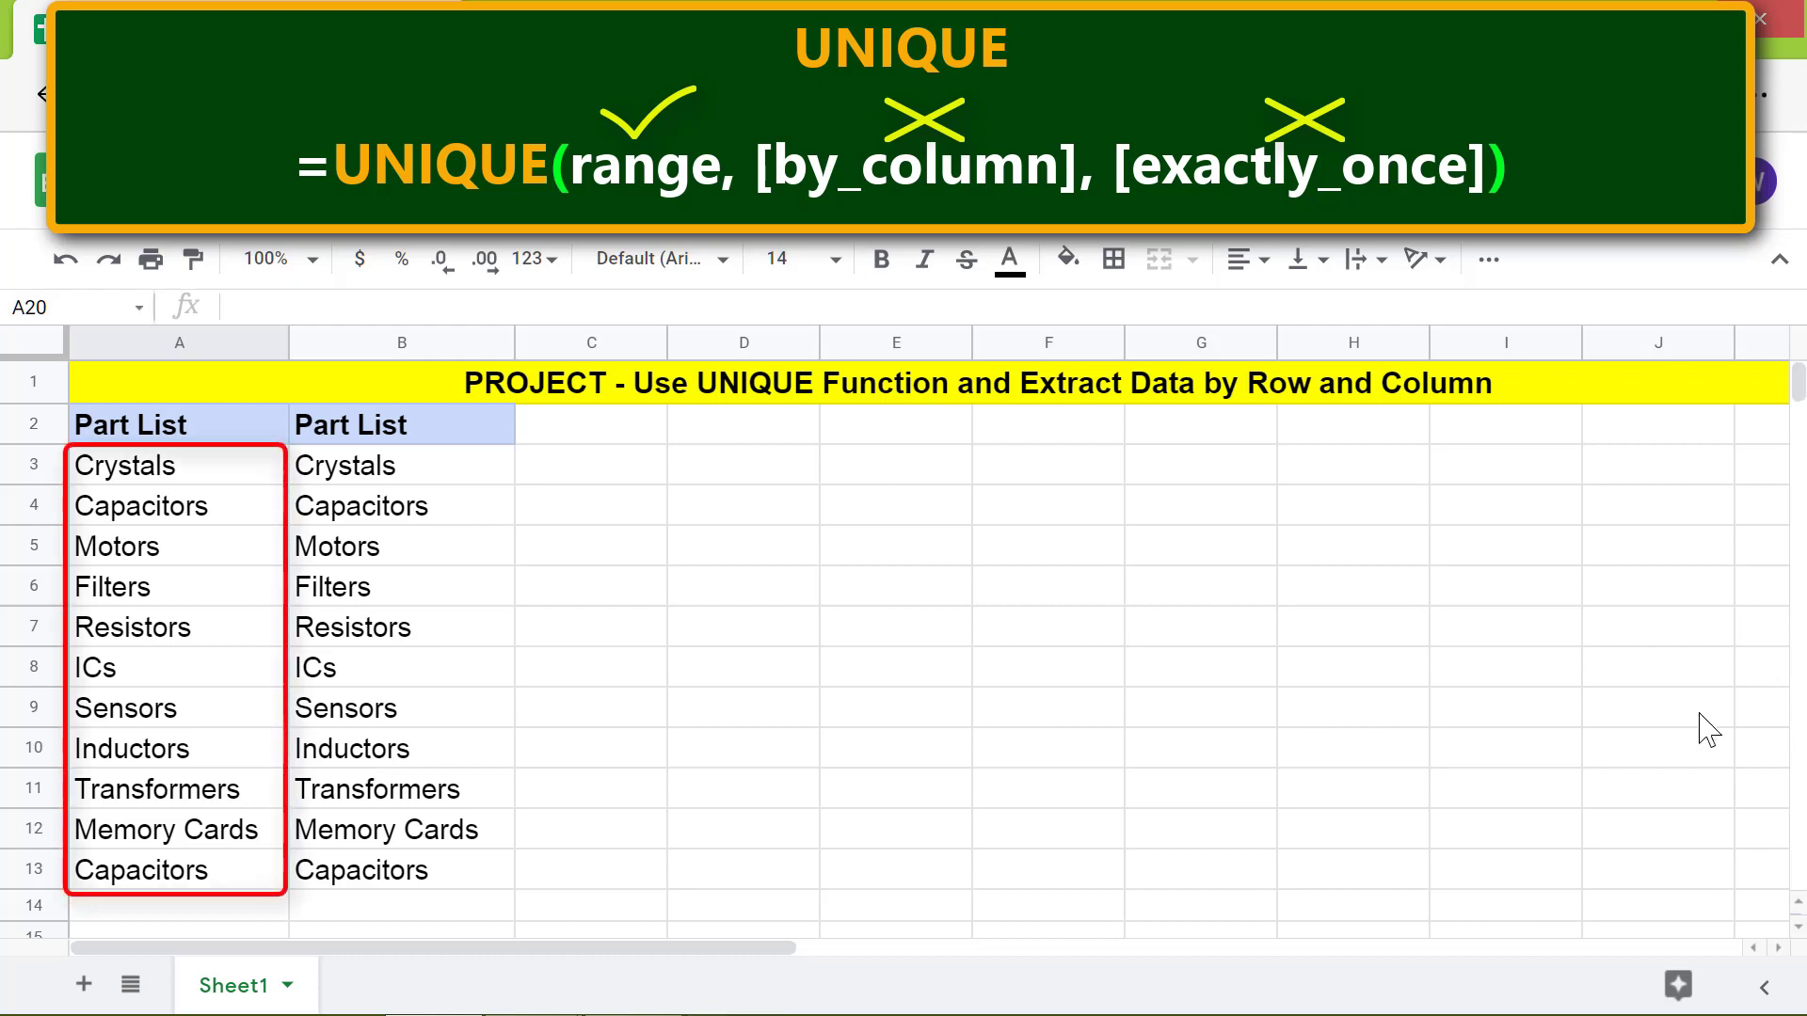
Step: Sort the column A parts in A3:A13 from A to Z
left_click(234, 478)
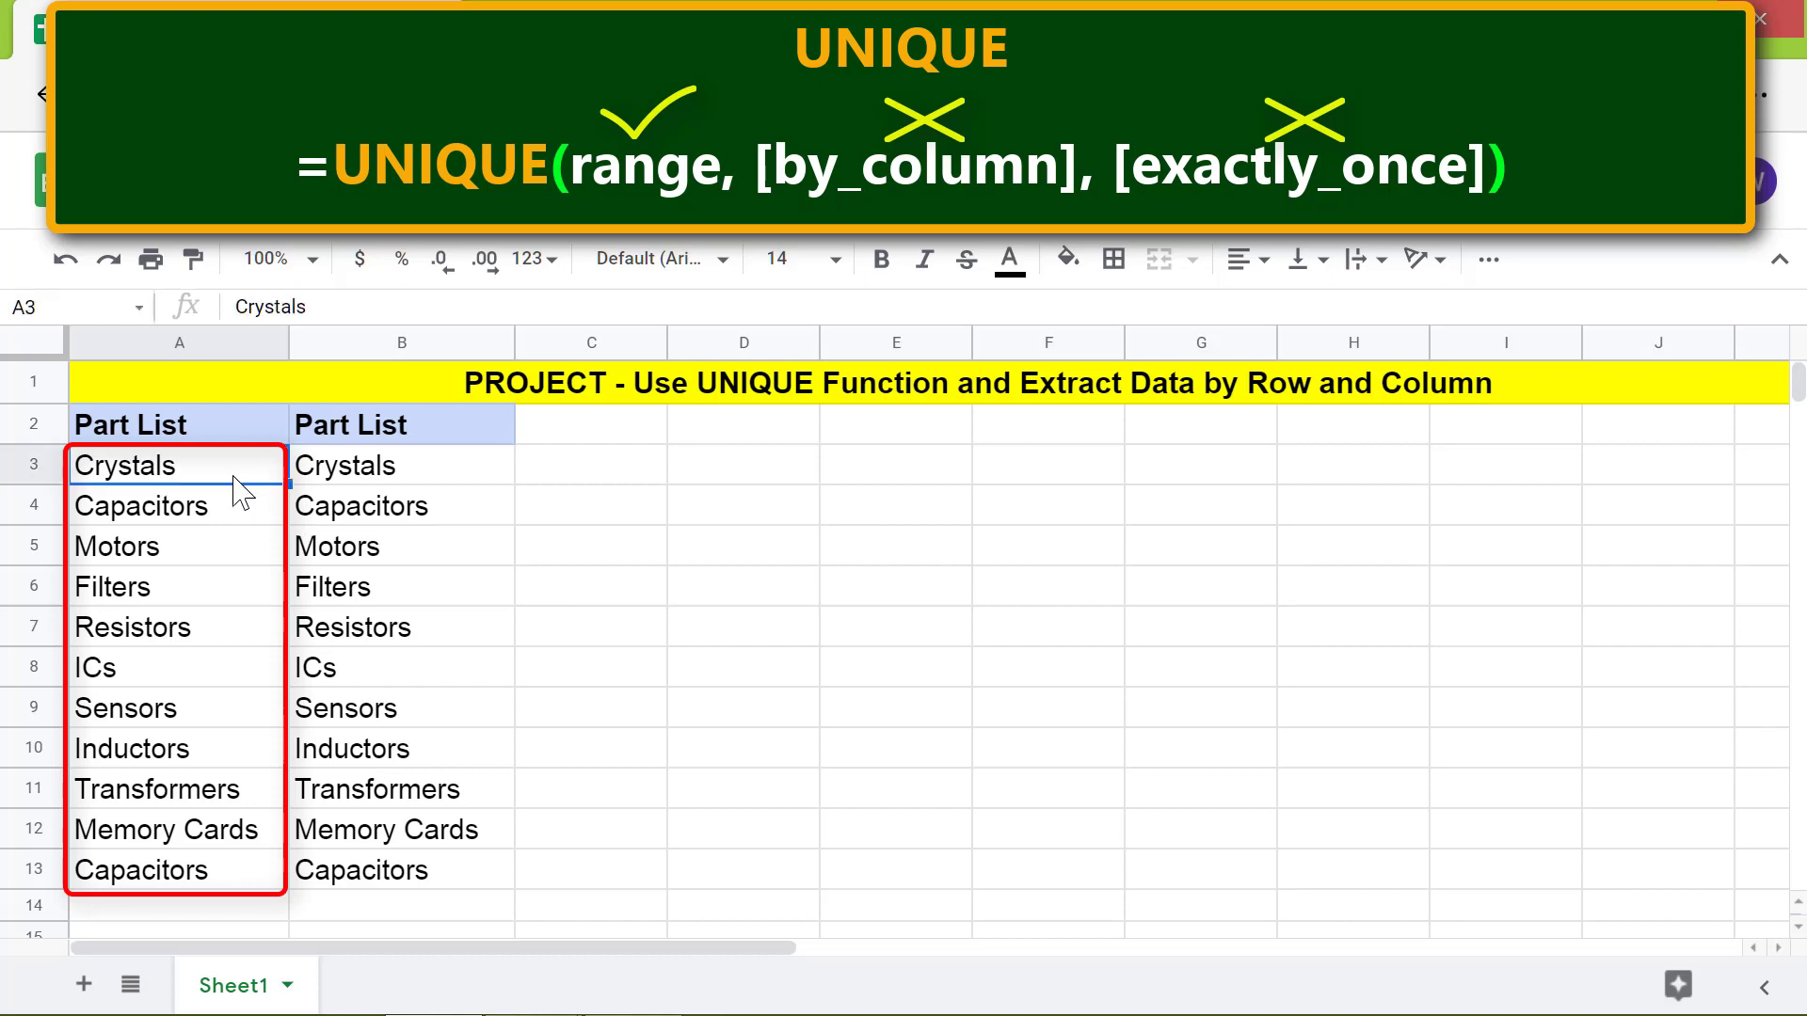
left_click(234, 877, "shift")
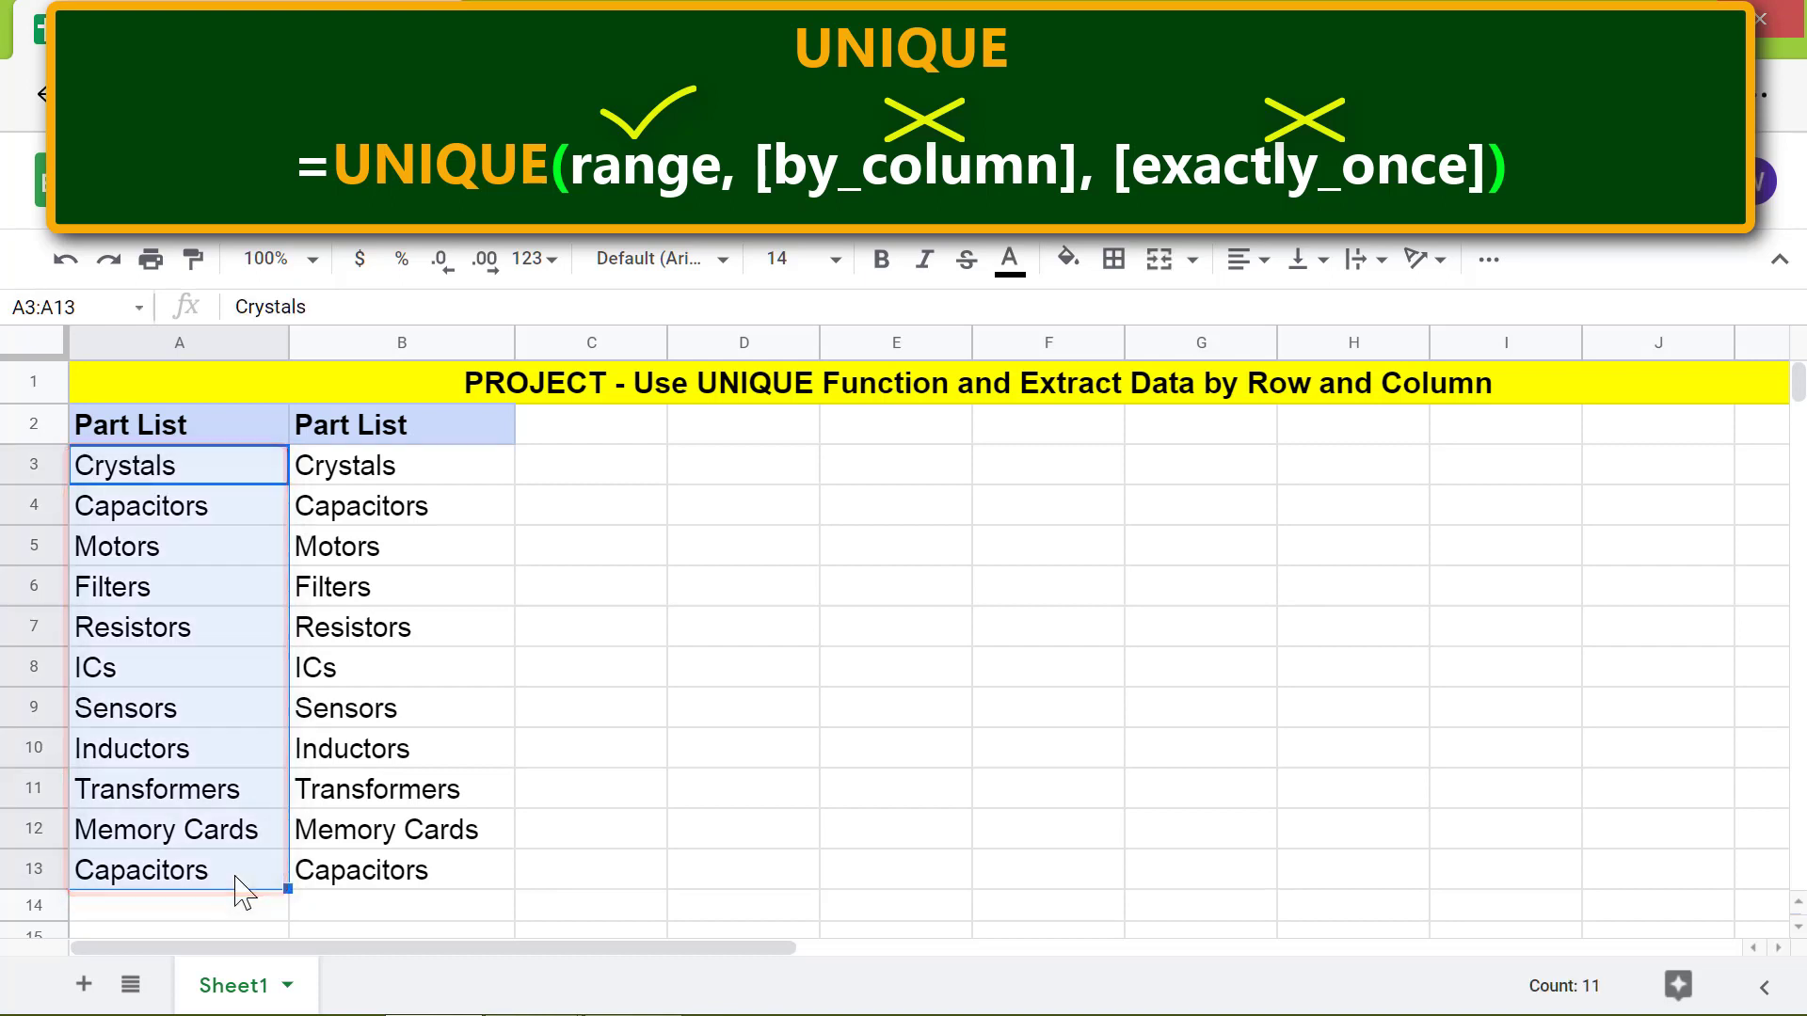
right_click(226, 758)
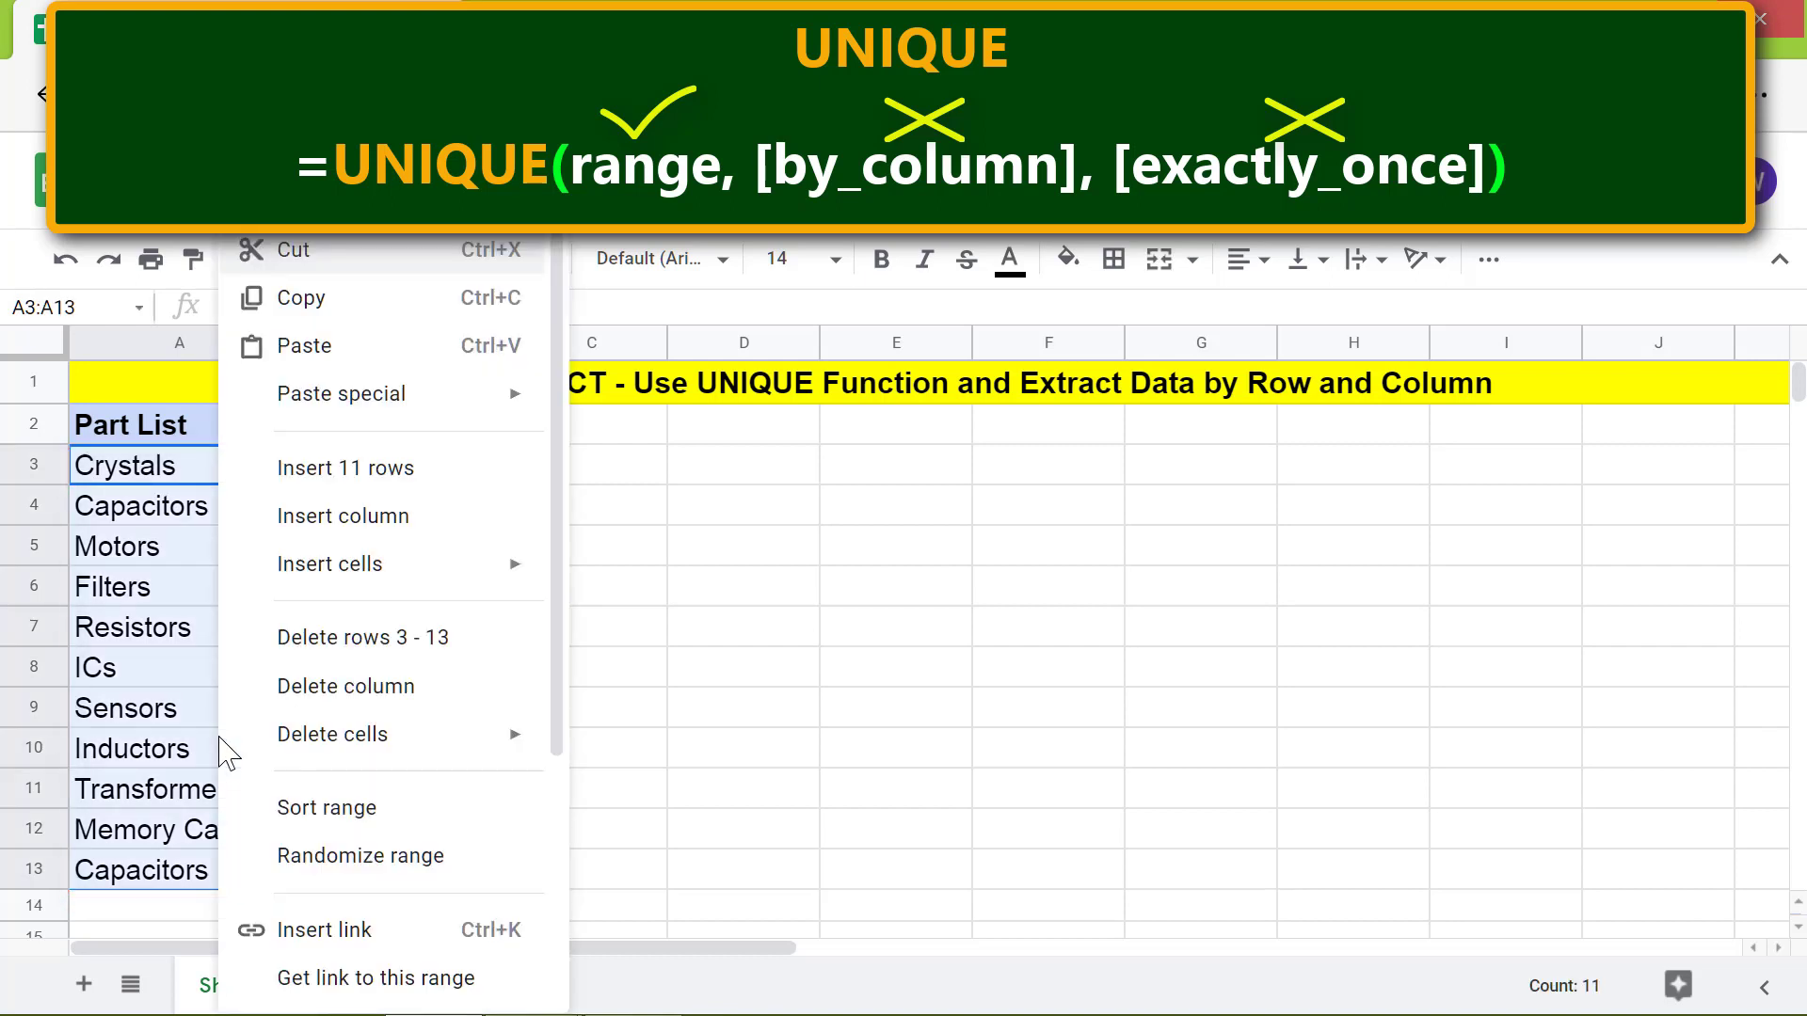
left_click(310, 811)
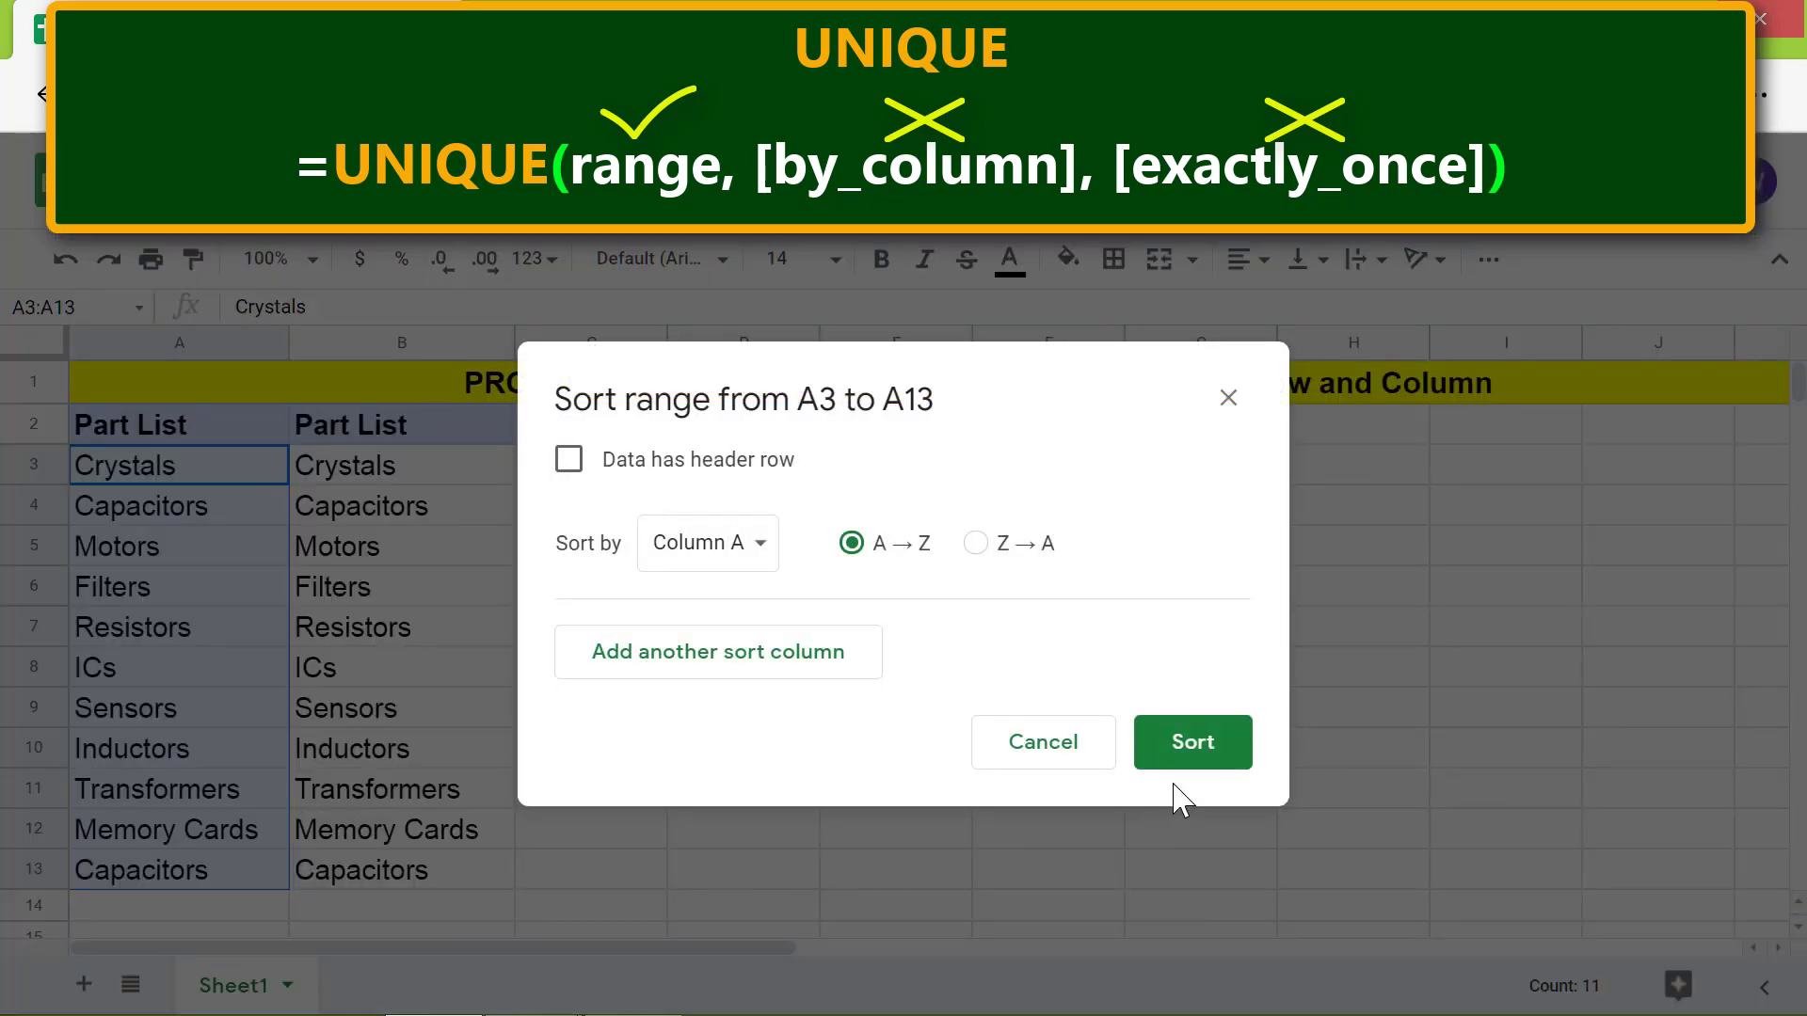
left_click(1190, 741)
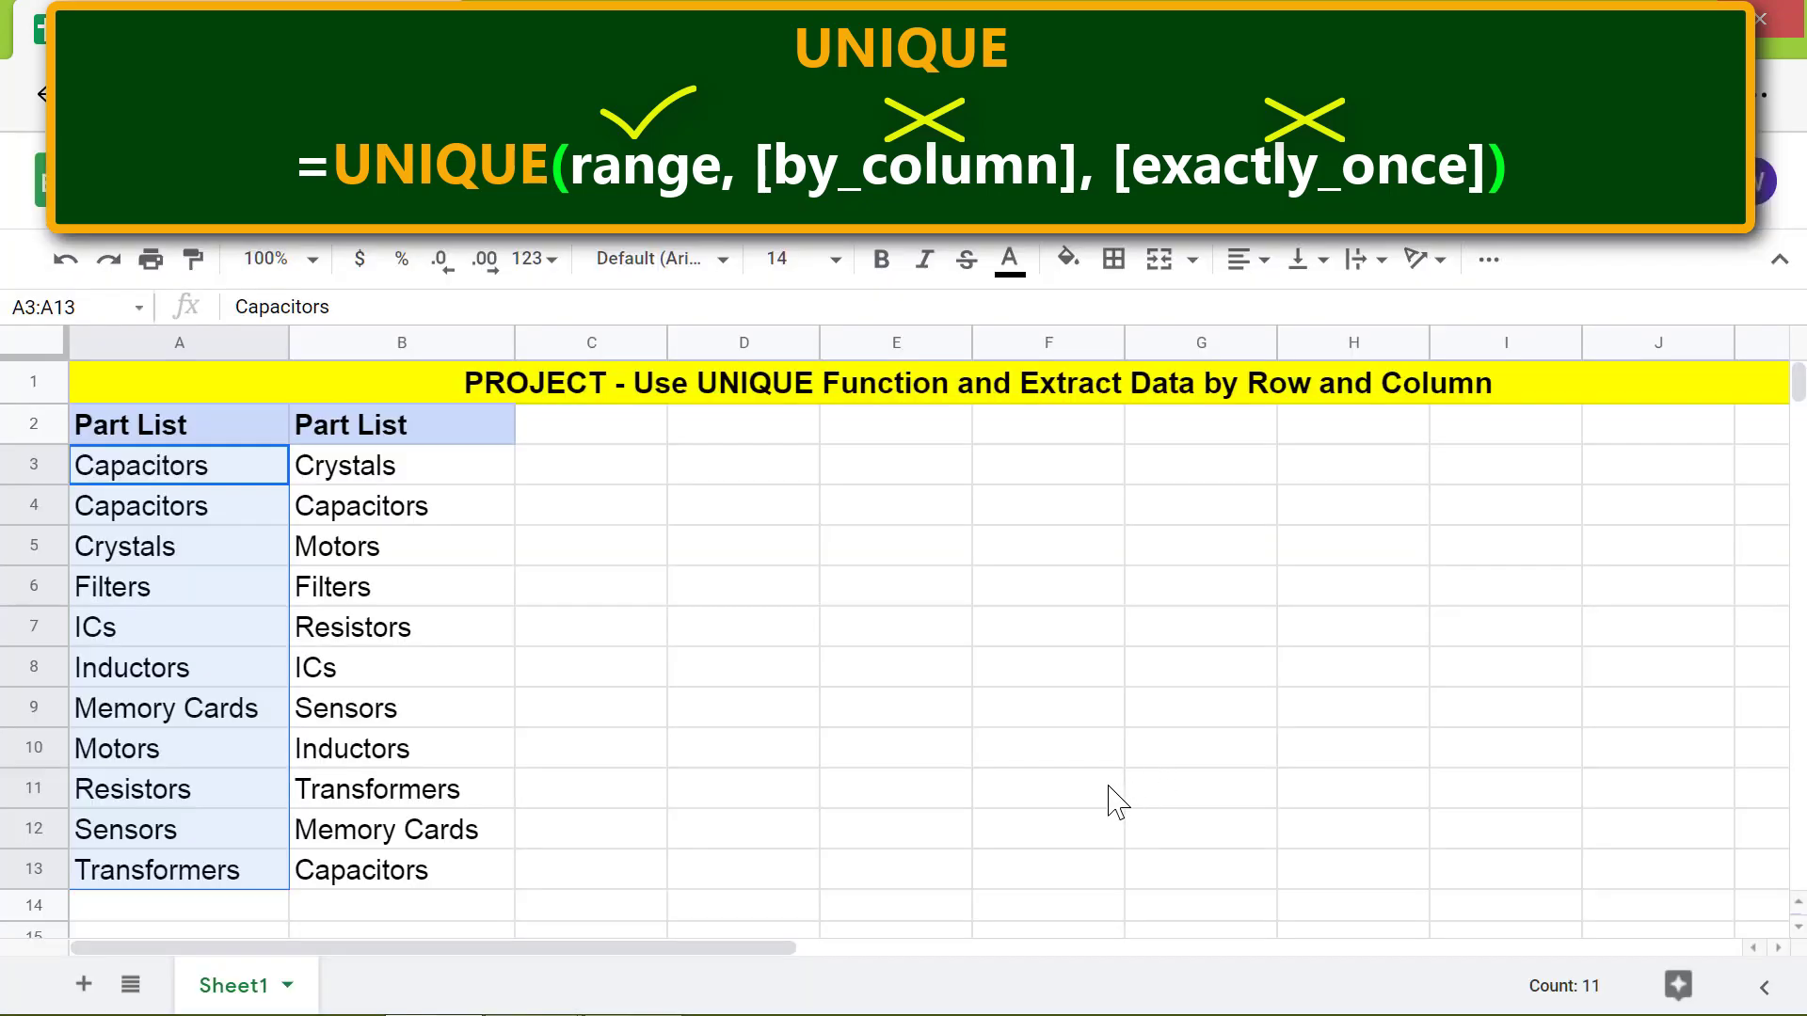
Step: Sort the column B parts in B3:B13 from A to Z
left_click(411, 480)
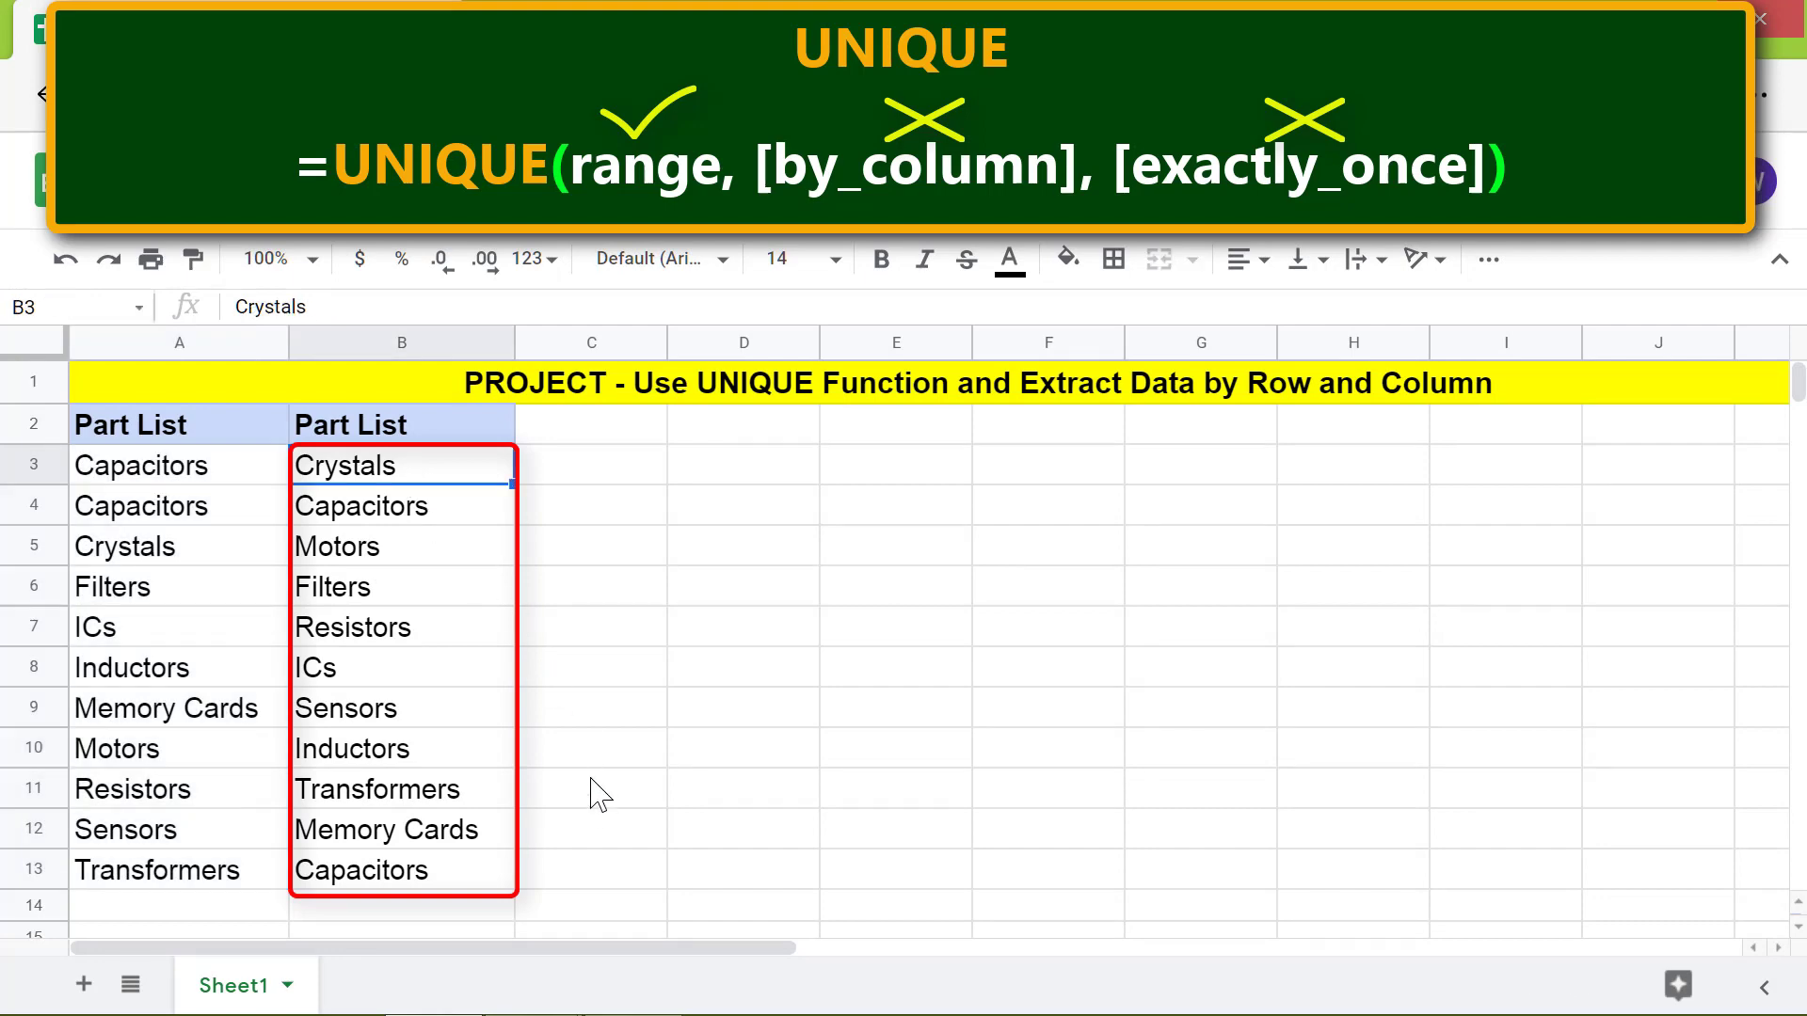
left_click(441, 880, "shift")
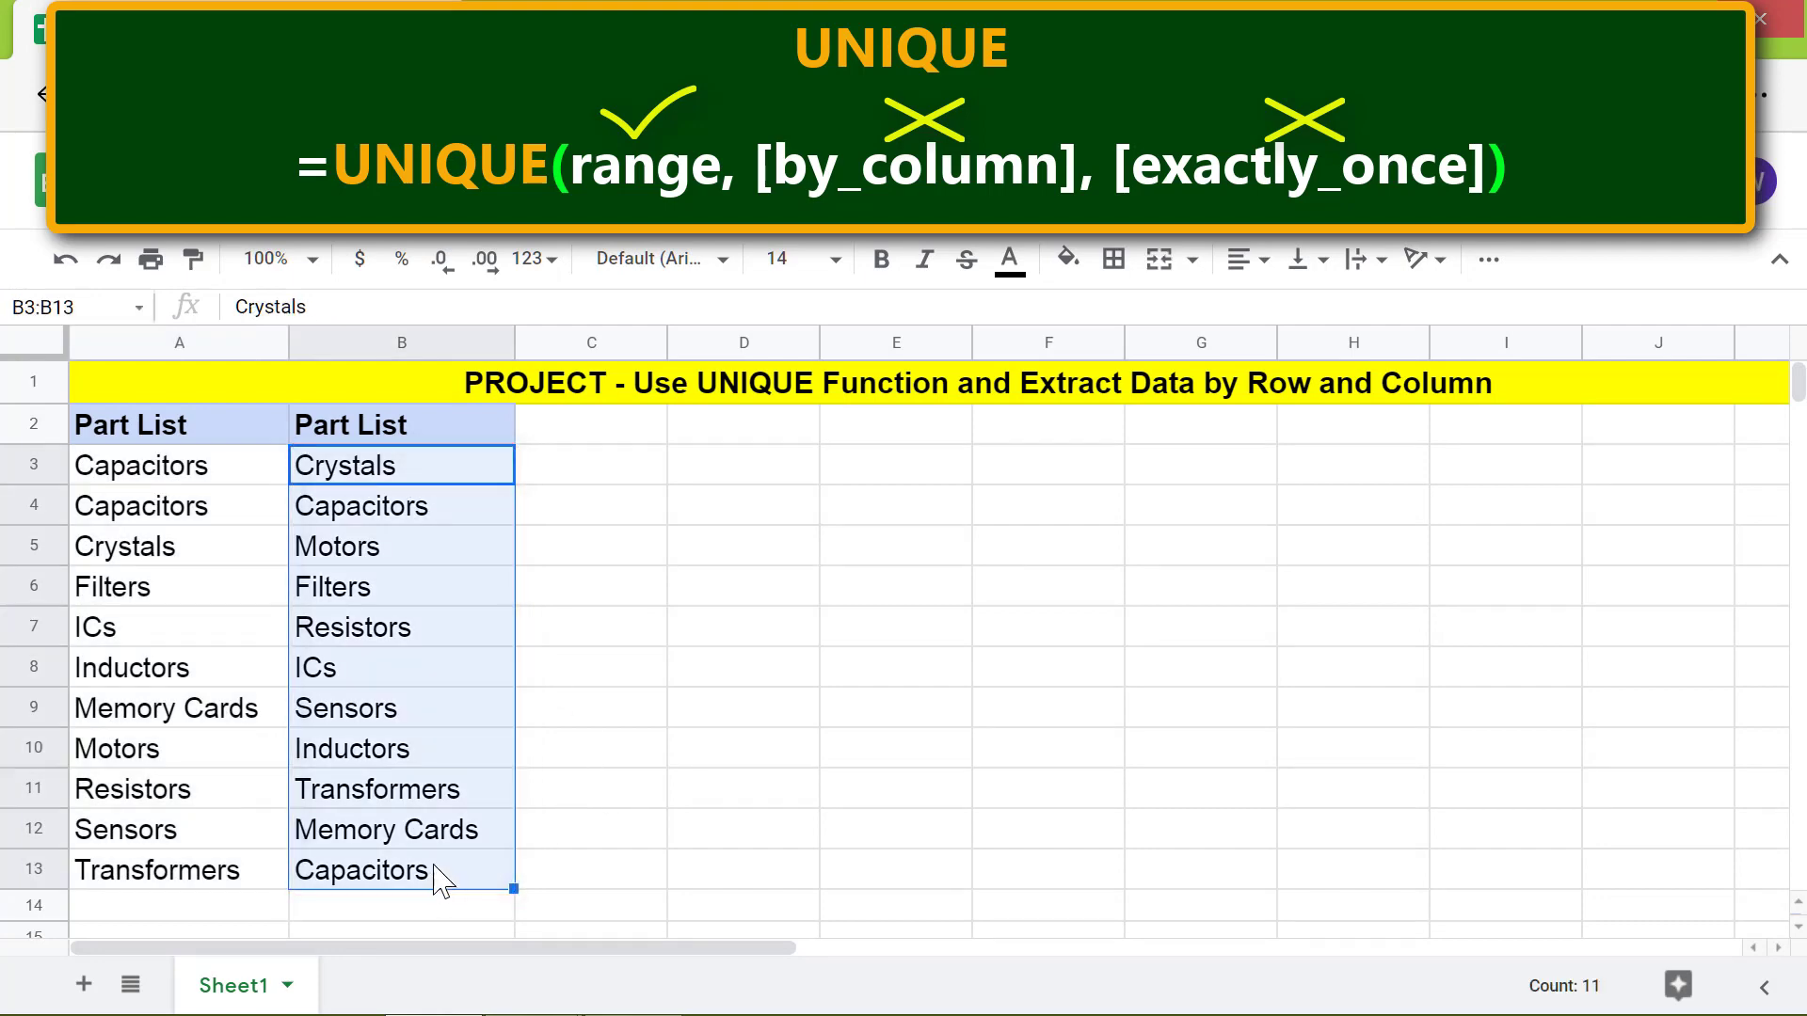
right_click(456, 649)
left_click(555, 810)
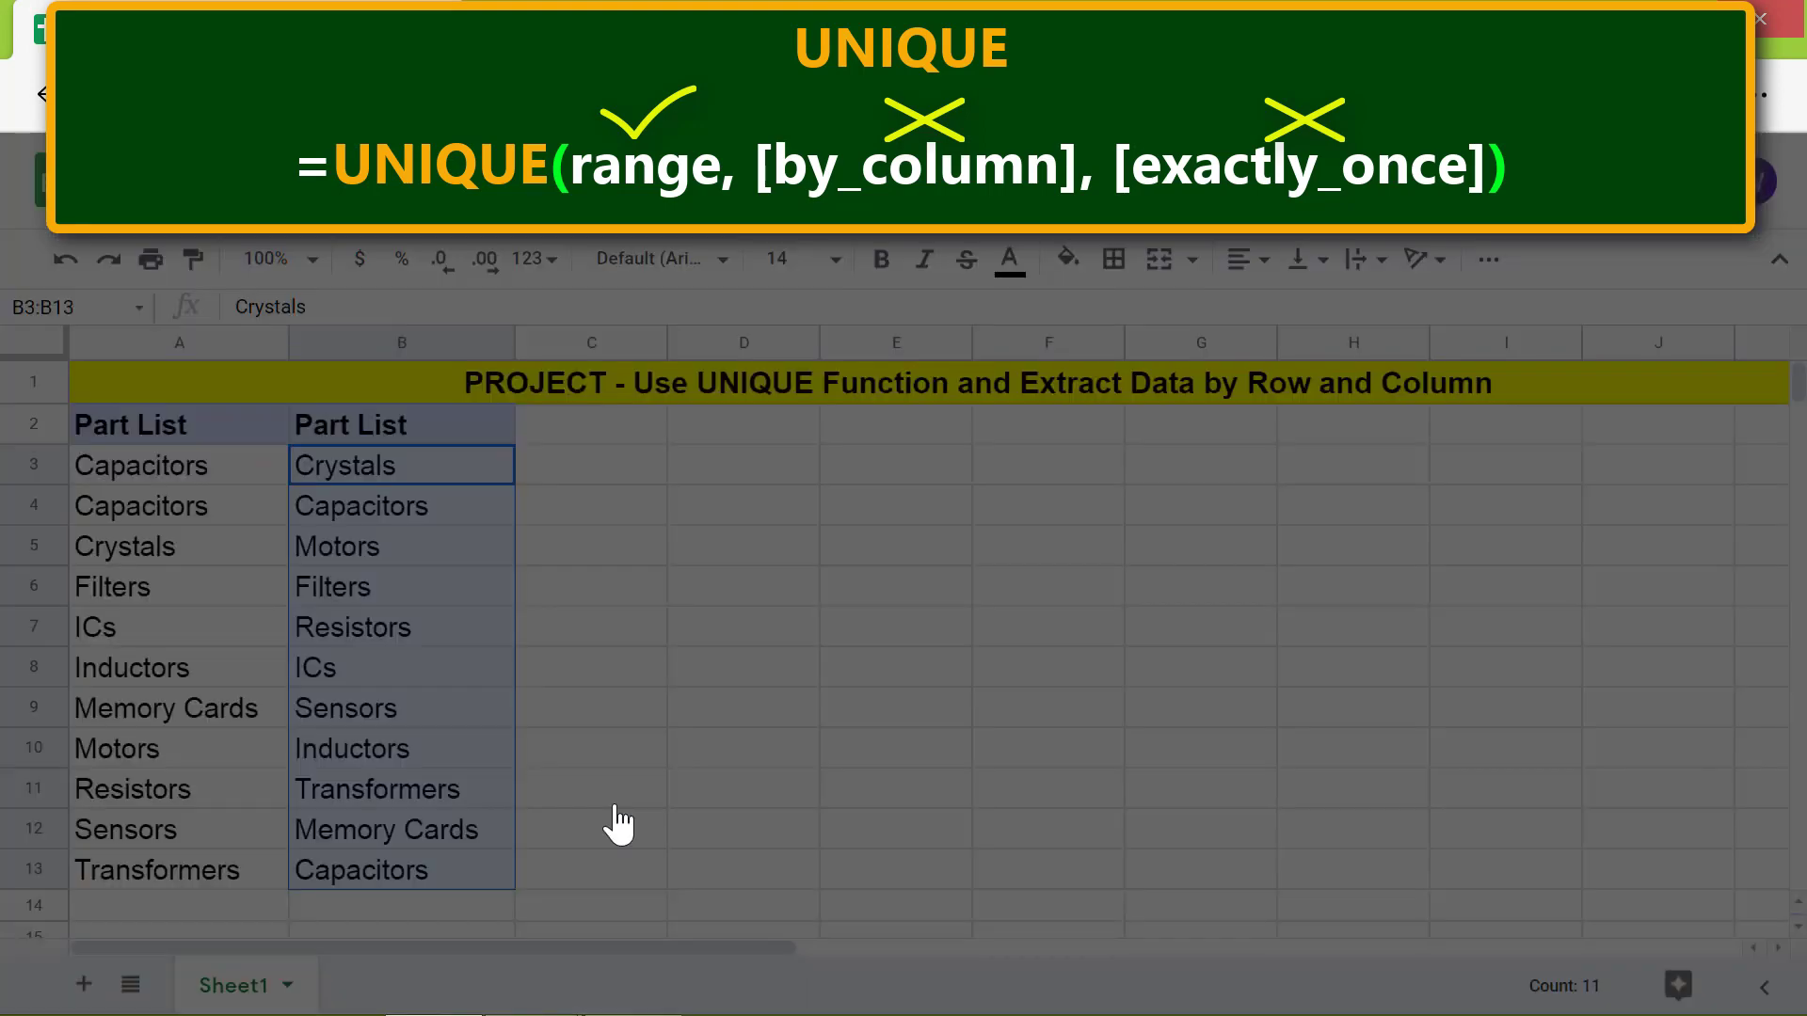
left_click(1186, 744)
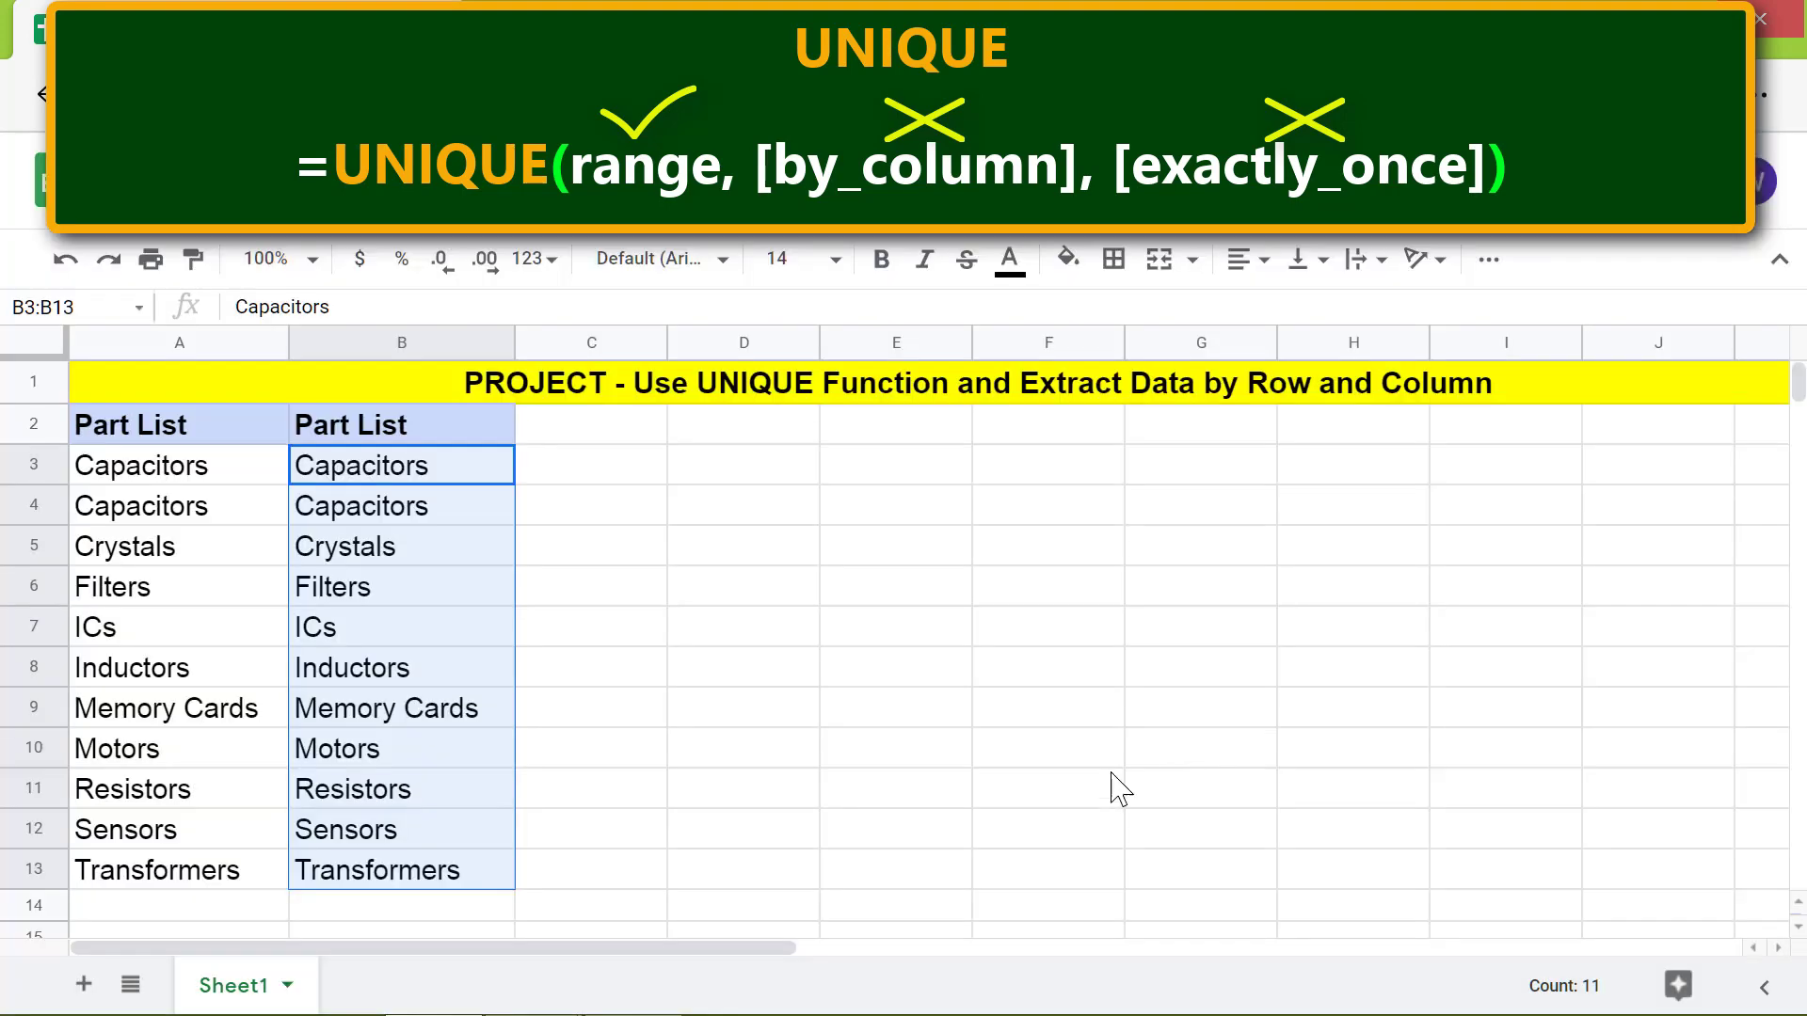
left_click(616, 883)
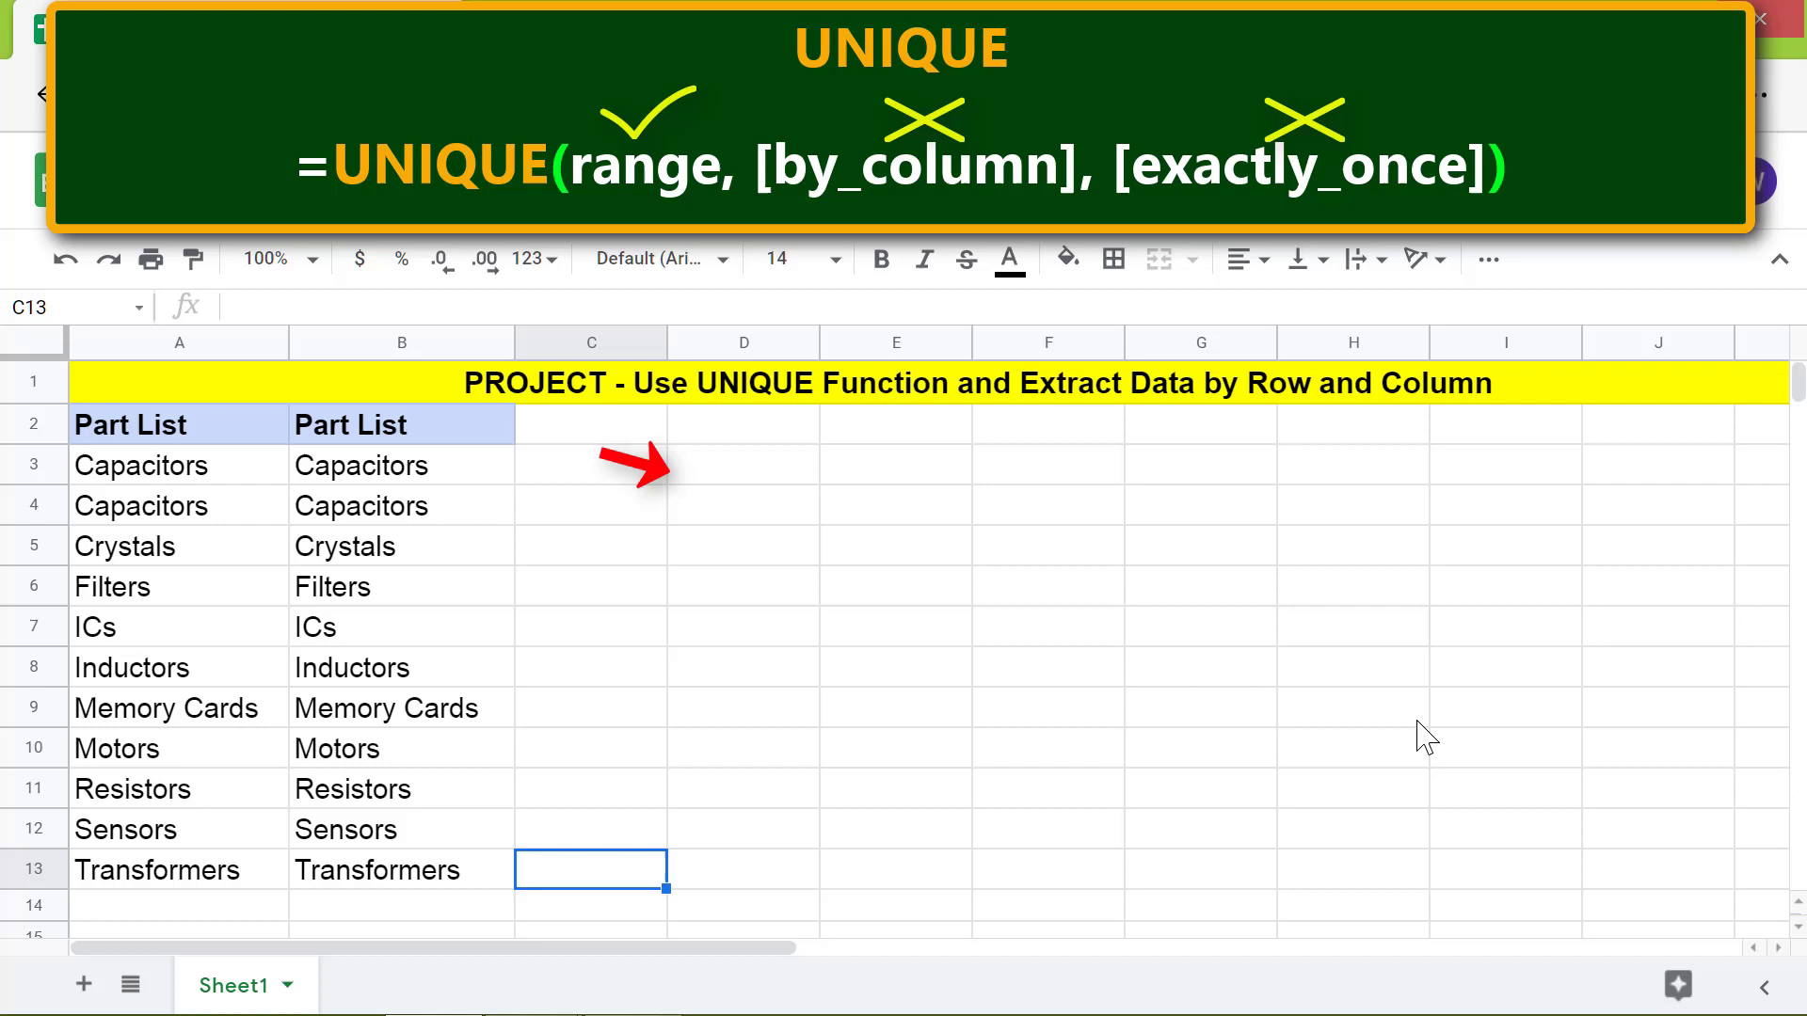
Step: Enter =UNIQUE(A3:B13) in D3 to list the ten distinct part rows
left_click(761, 467)
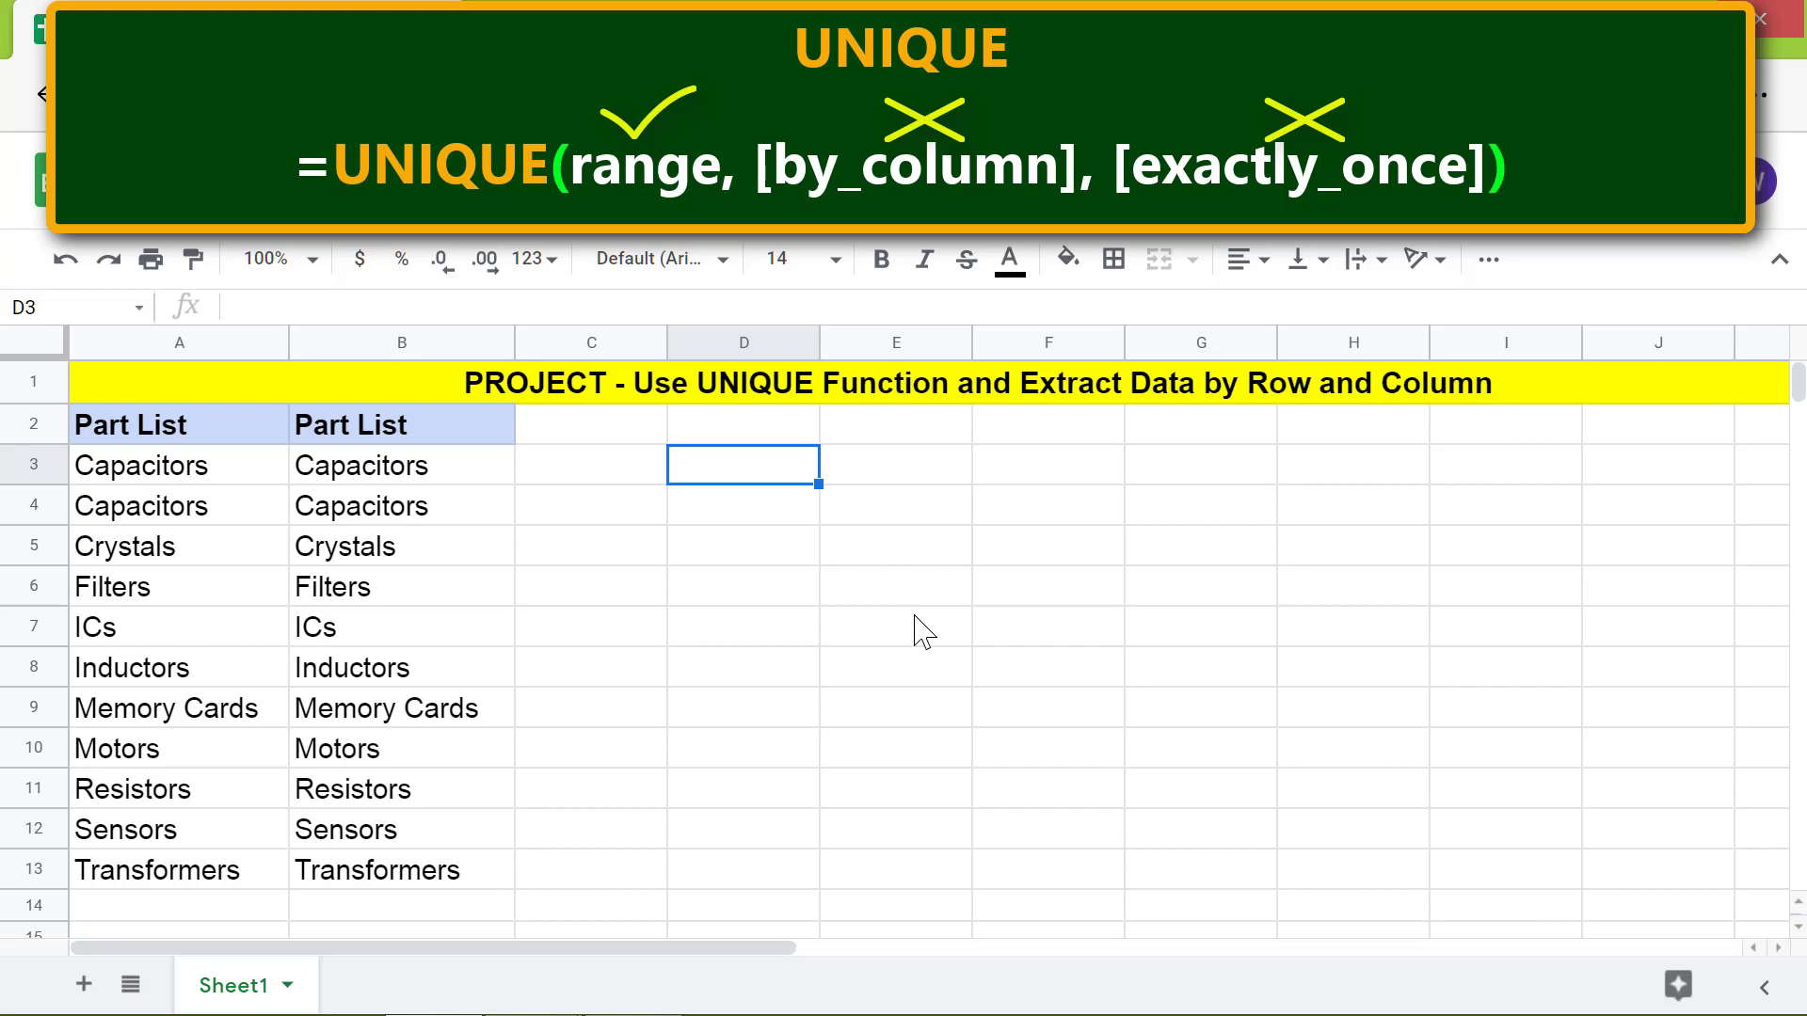
type("=uni")
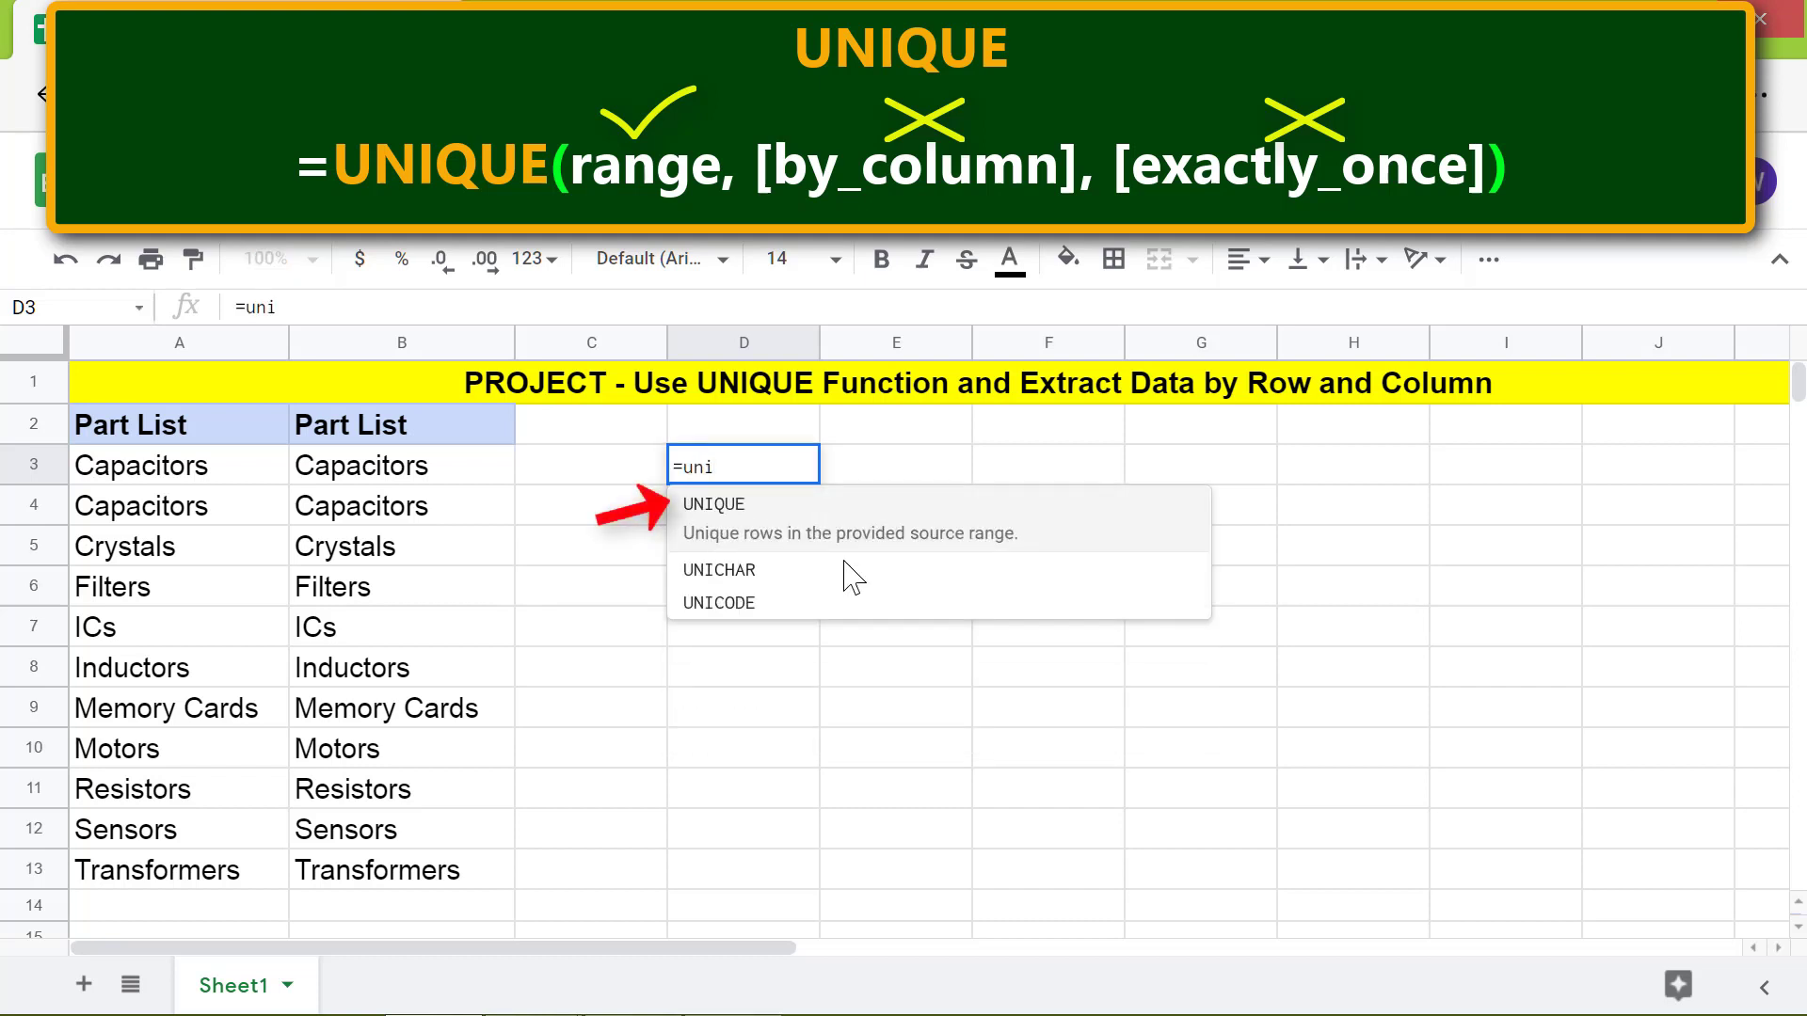
left_click(761, 508)
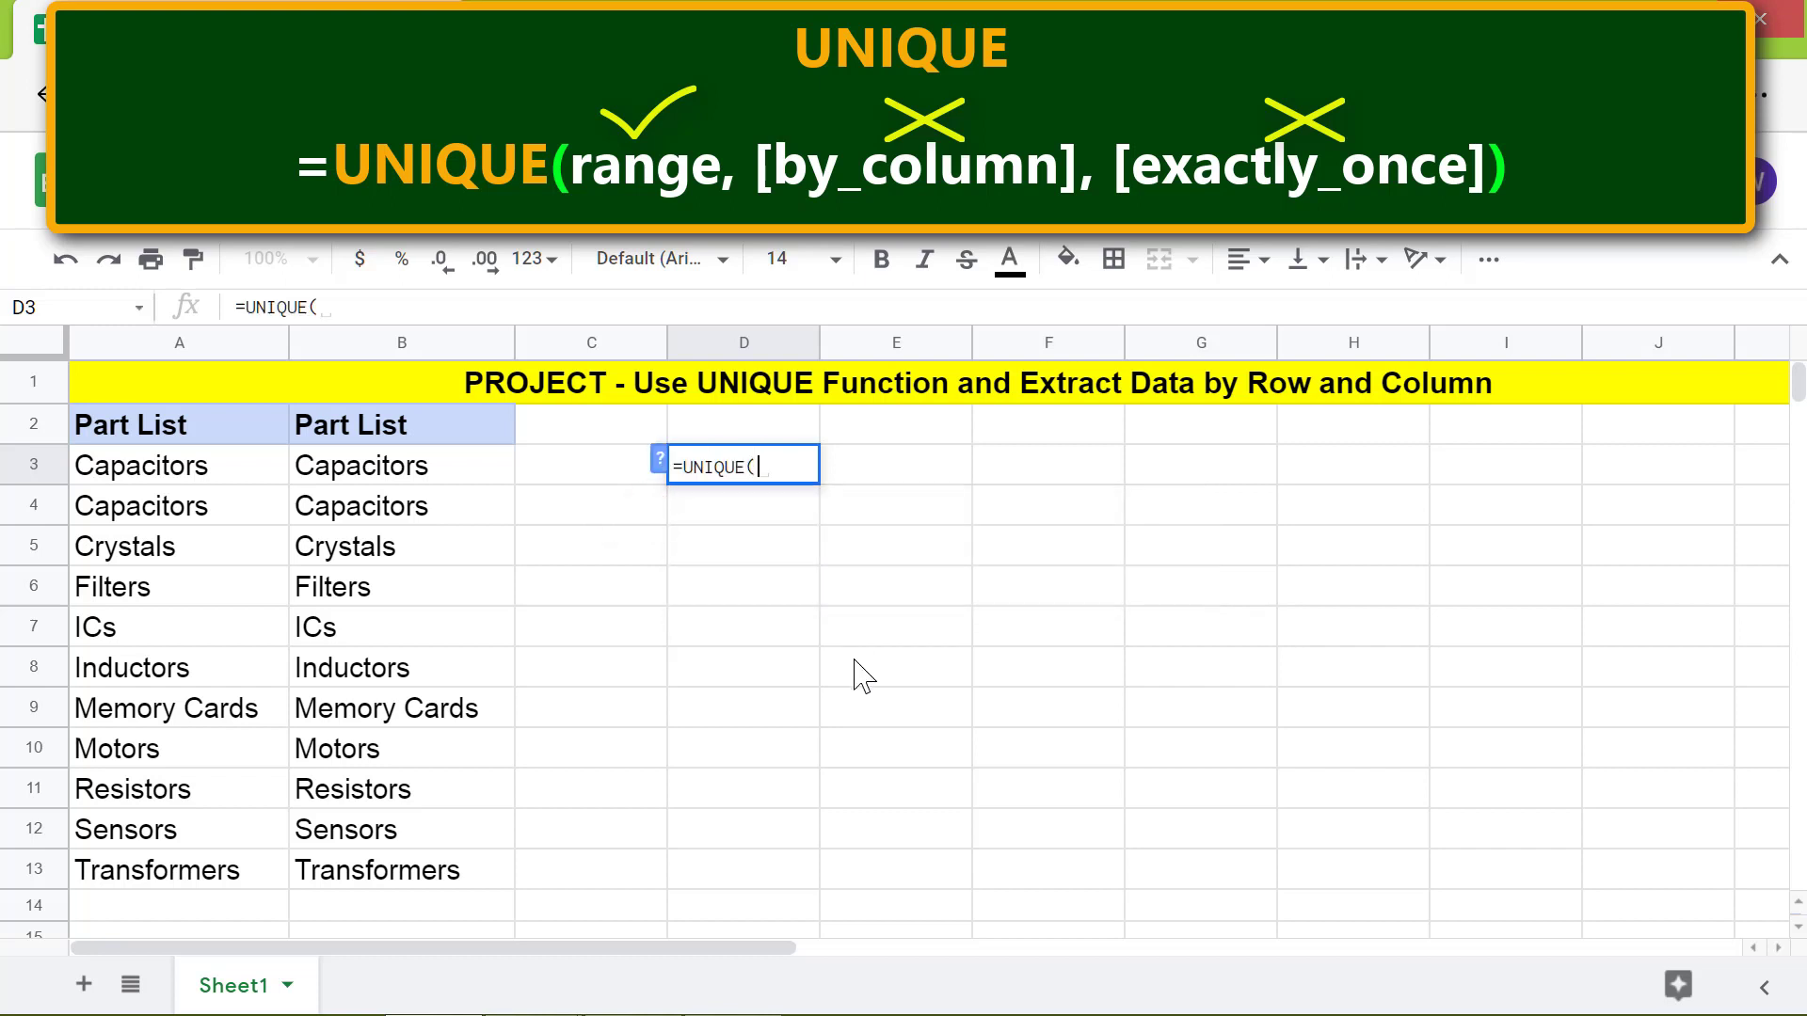
left_click(201, 471)
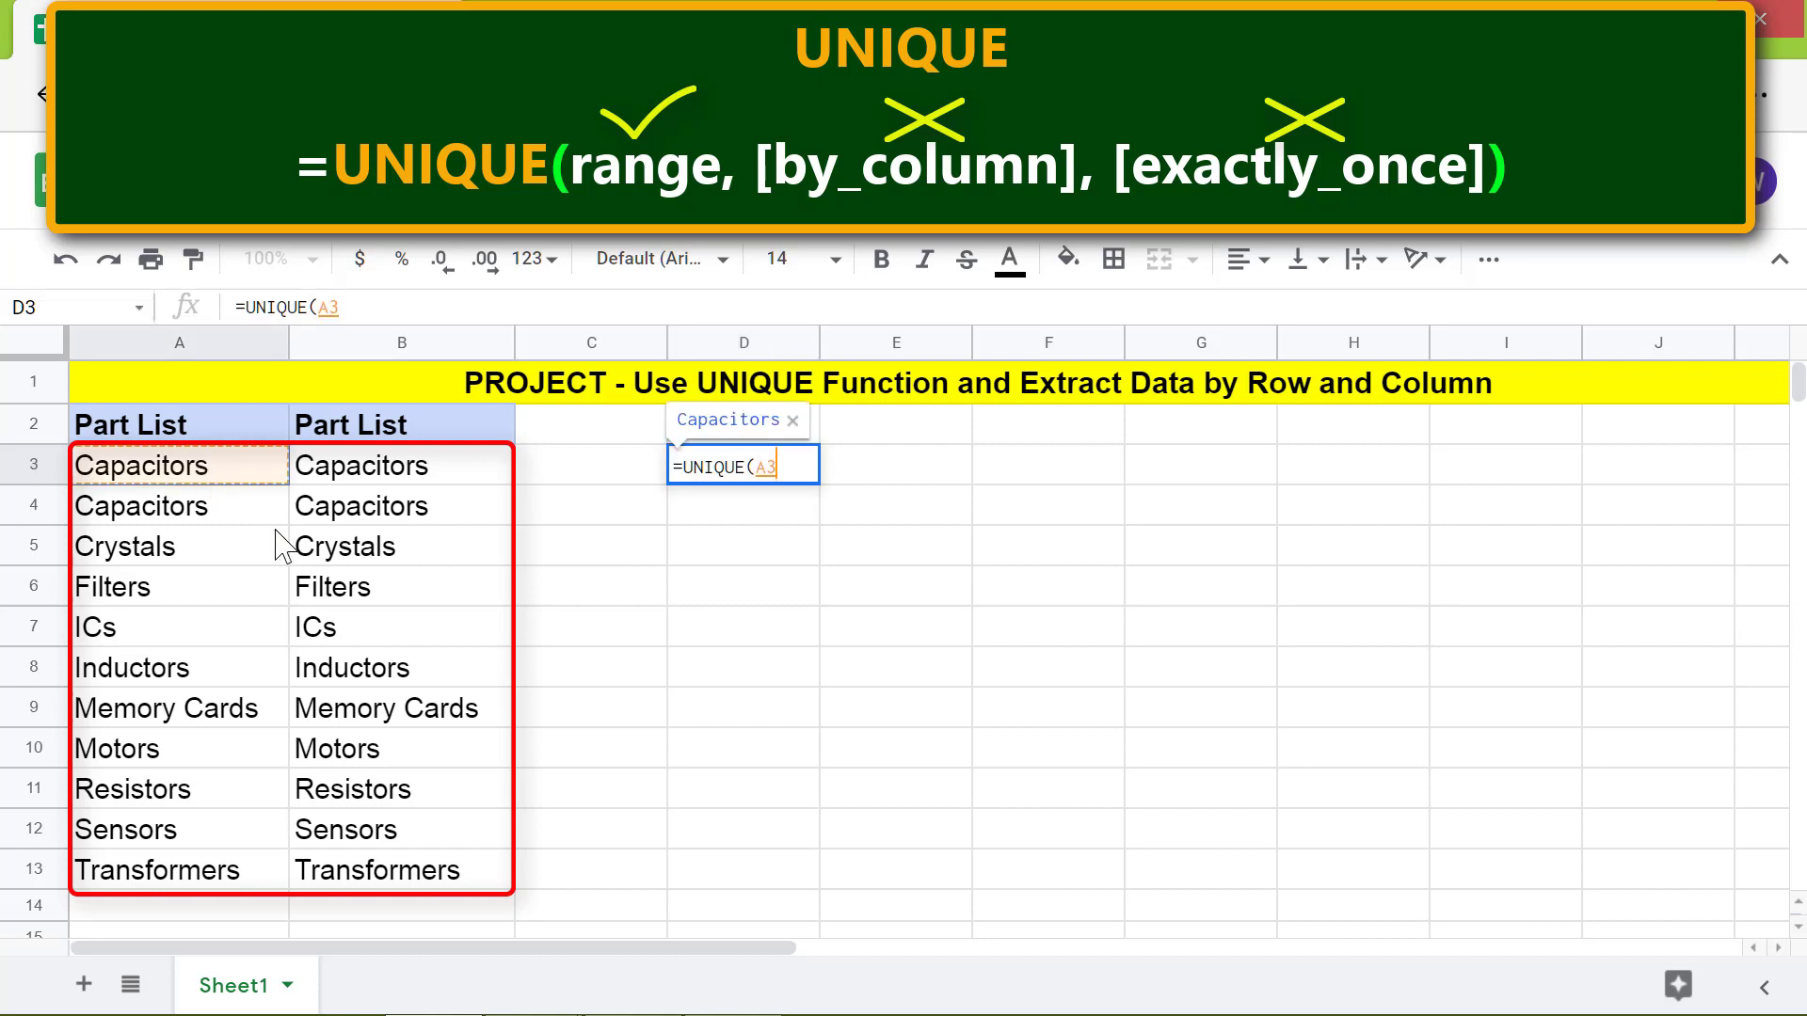
left_click(429, 883, "shift")
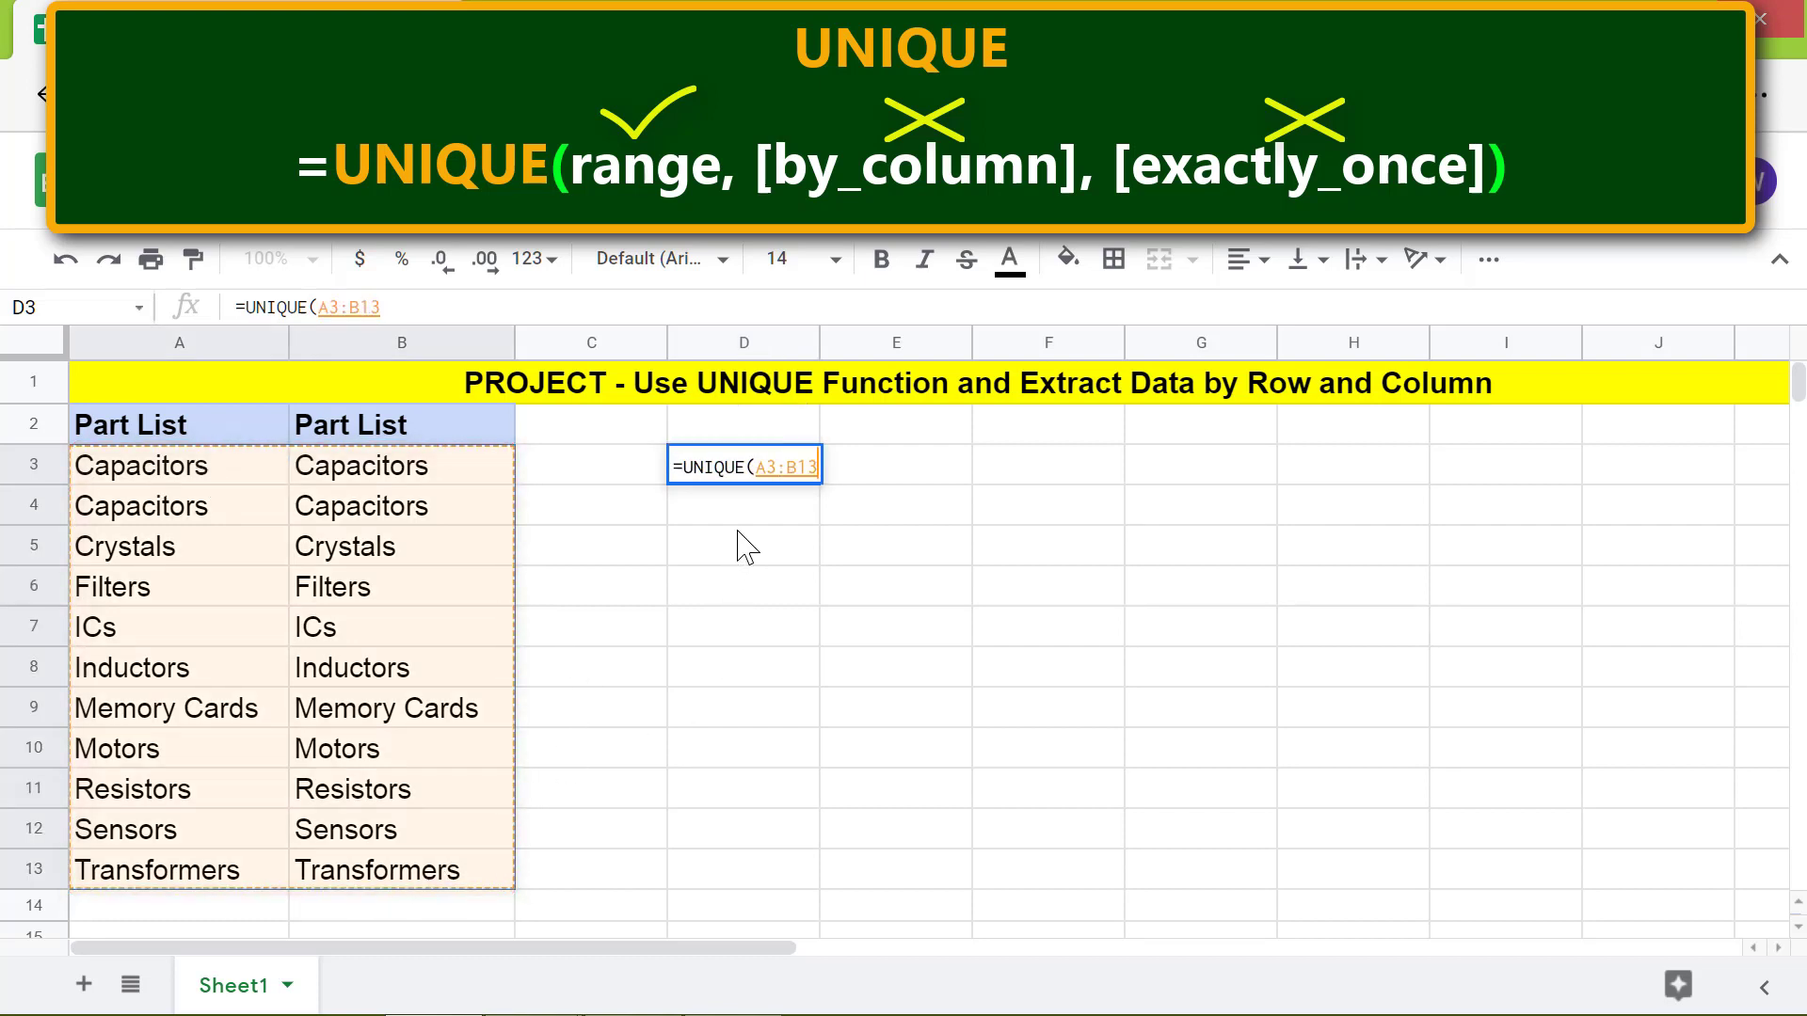
key("Return")
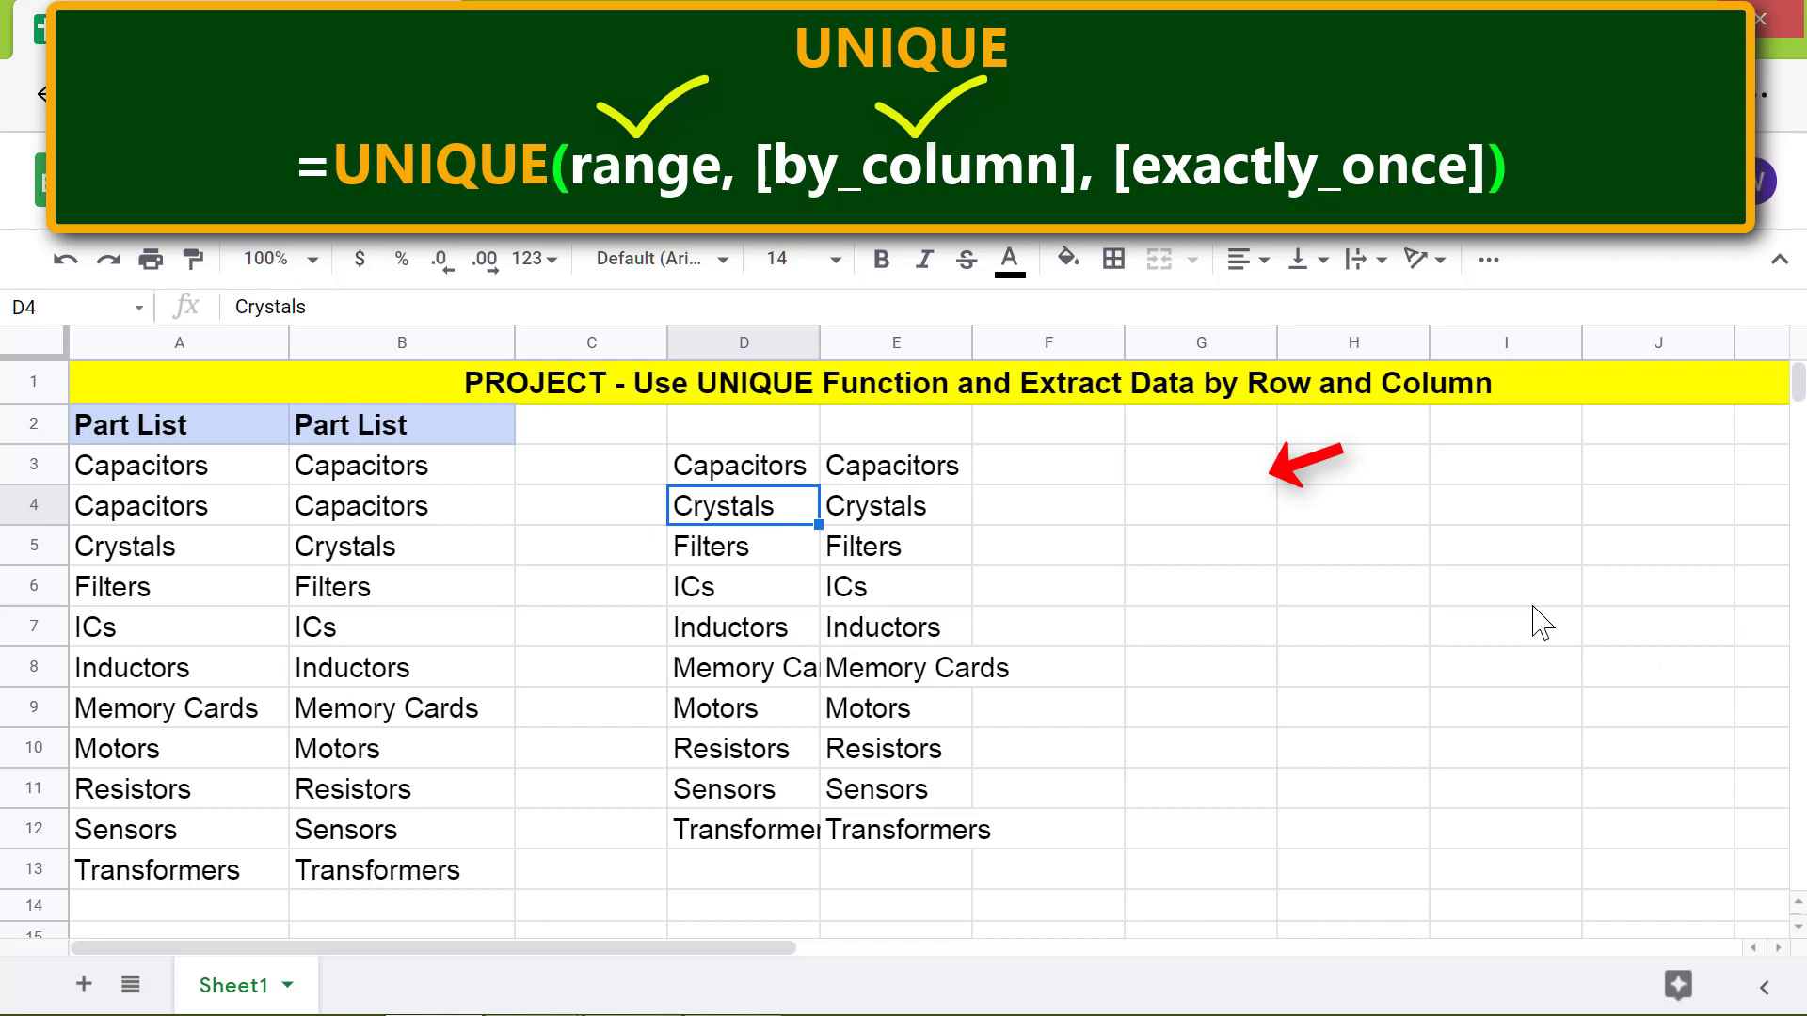
Step: Enter =UNIQUE(A3:B13, 1) in G3 to extract the parts by column
left_click(1209, 480)
type("=")
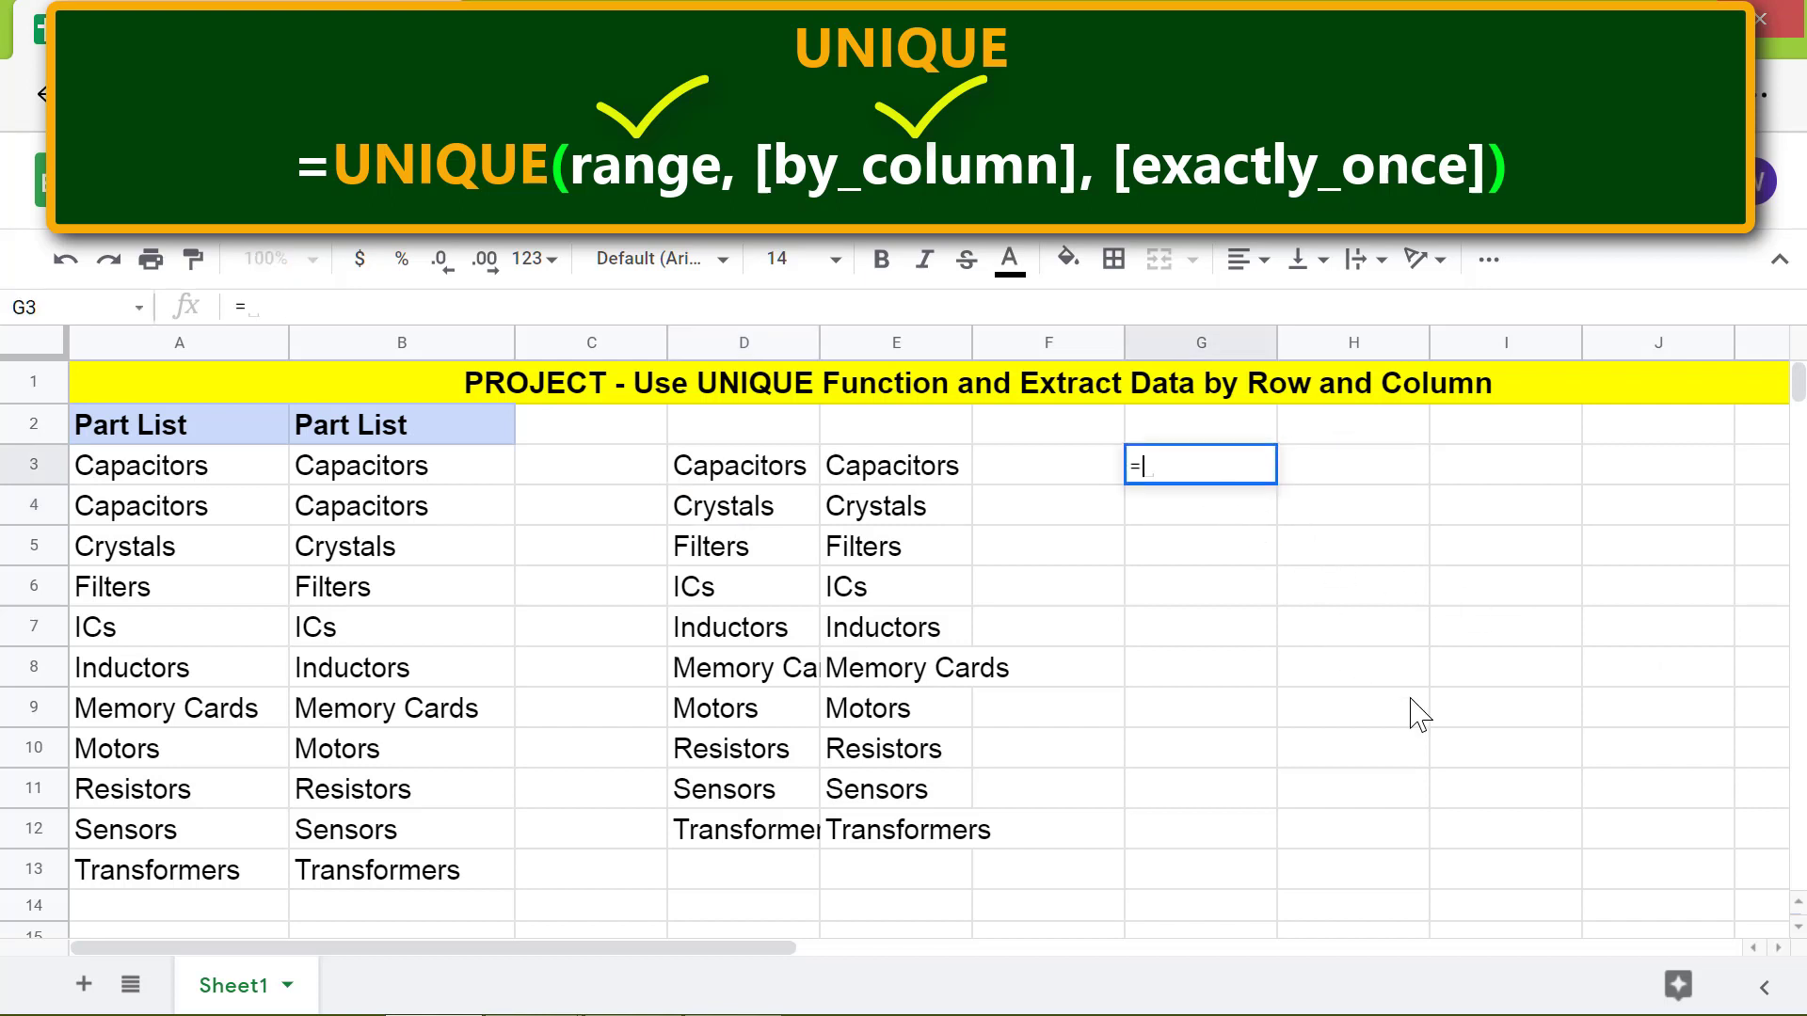
type("uni")
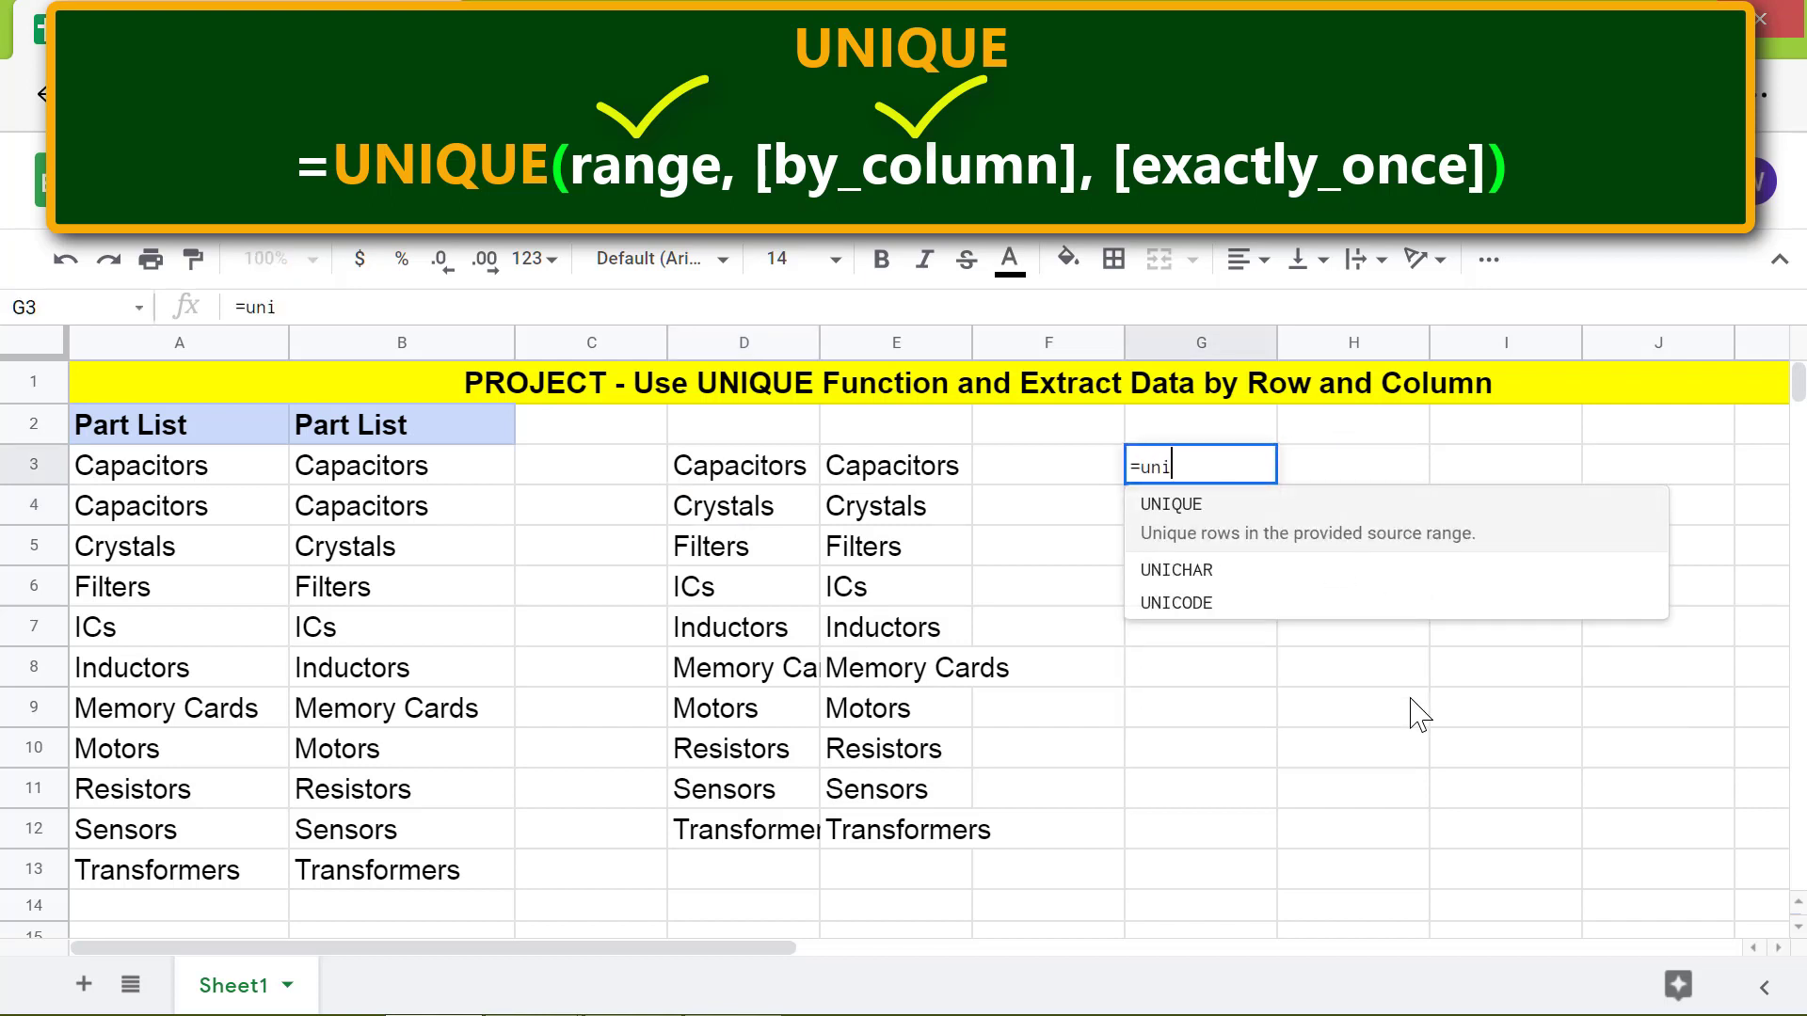
left_click(1176, 513)
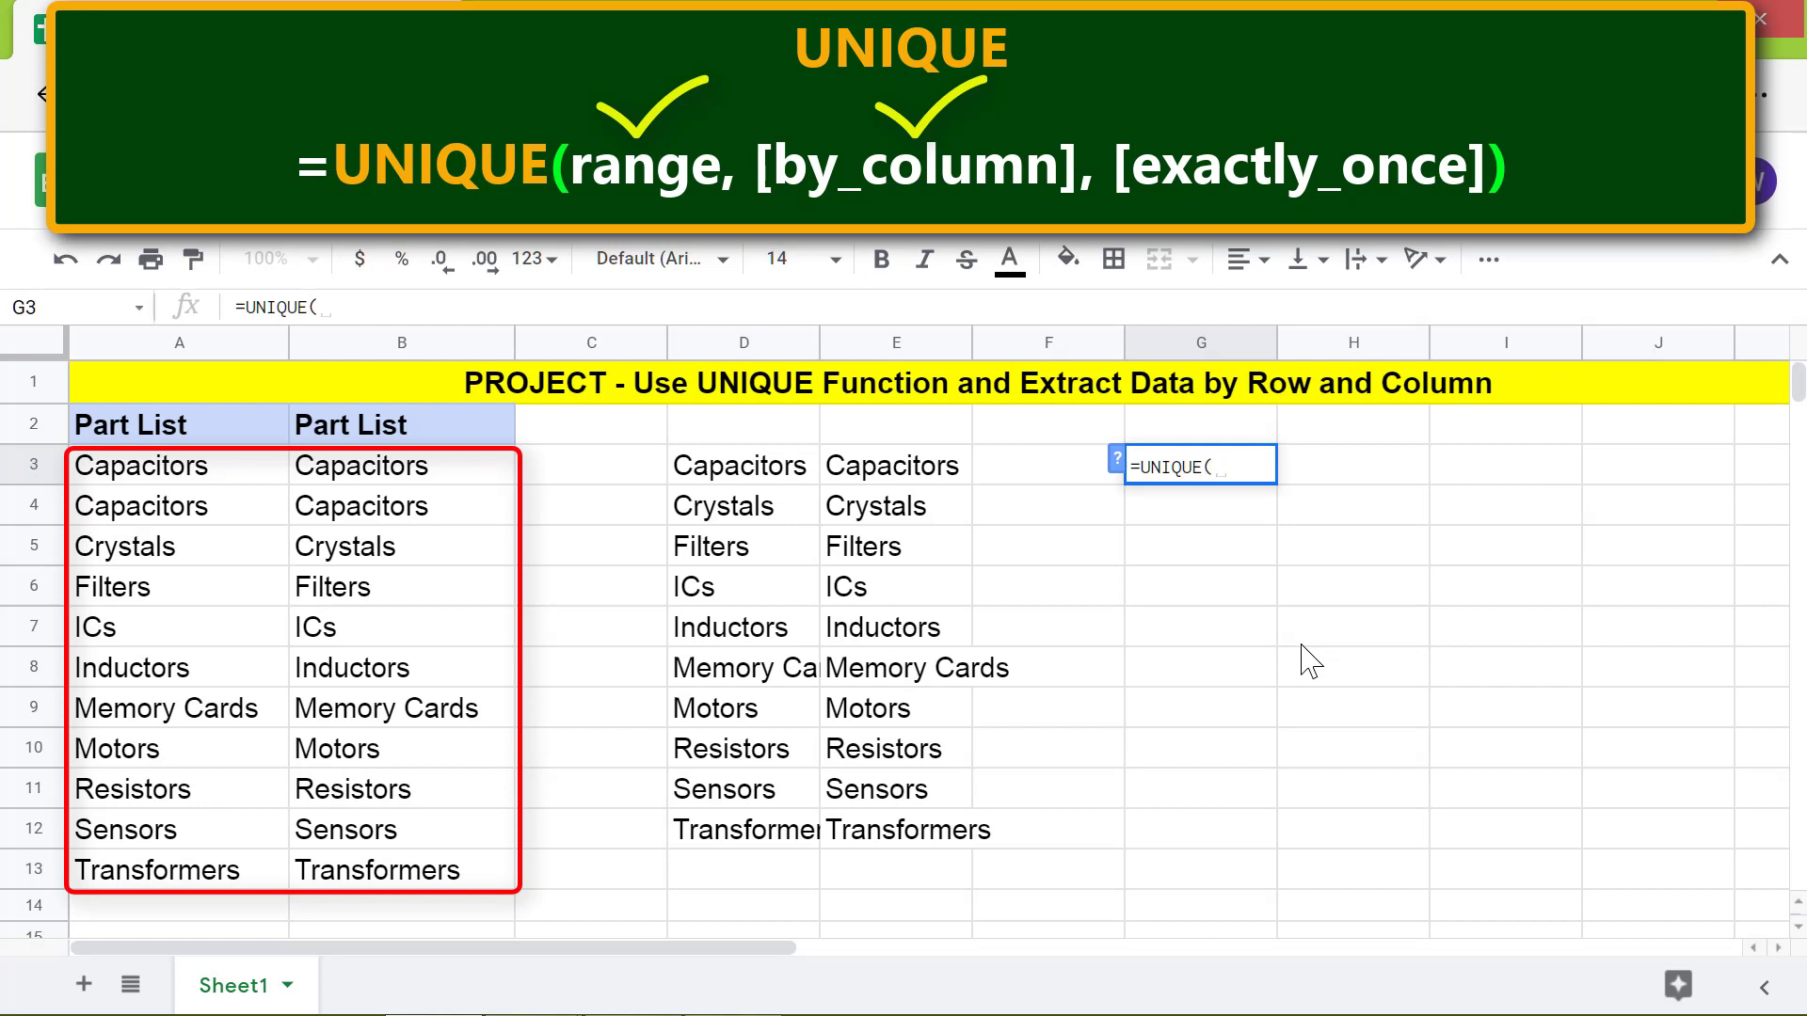
left_click(195, 474)
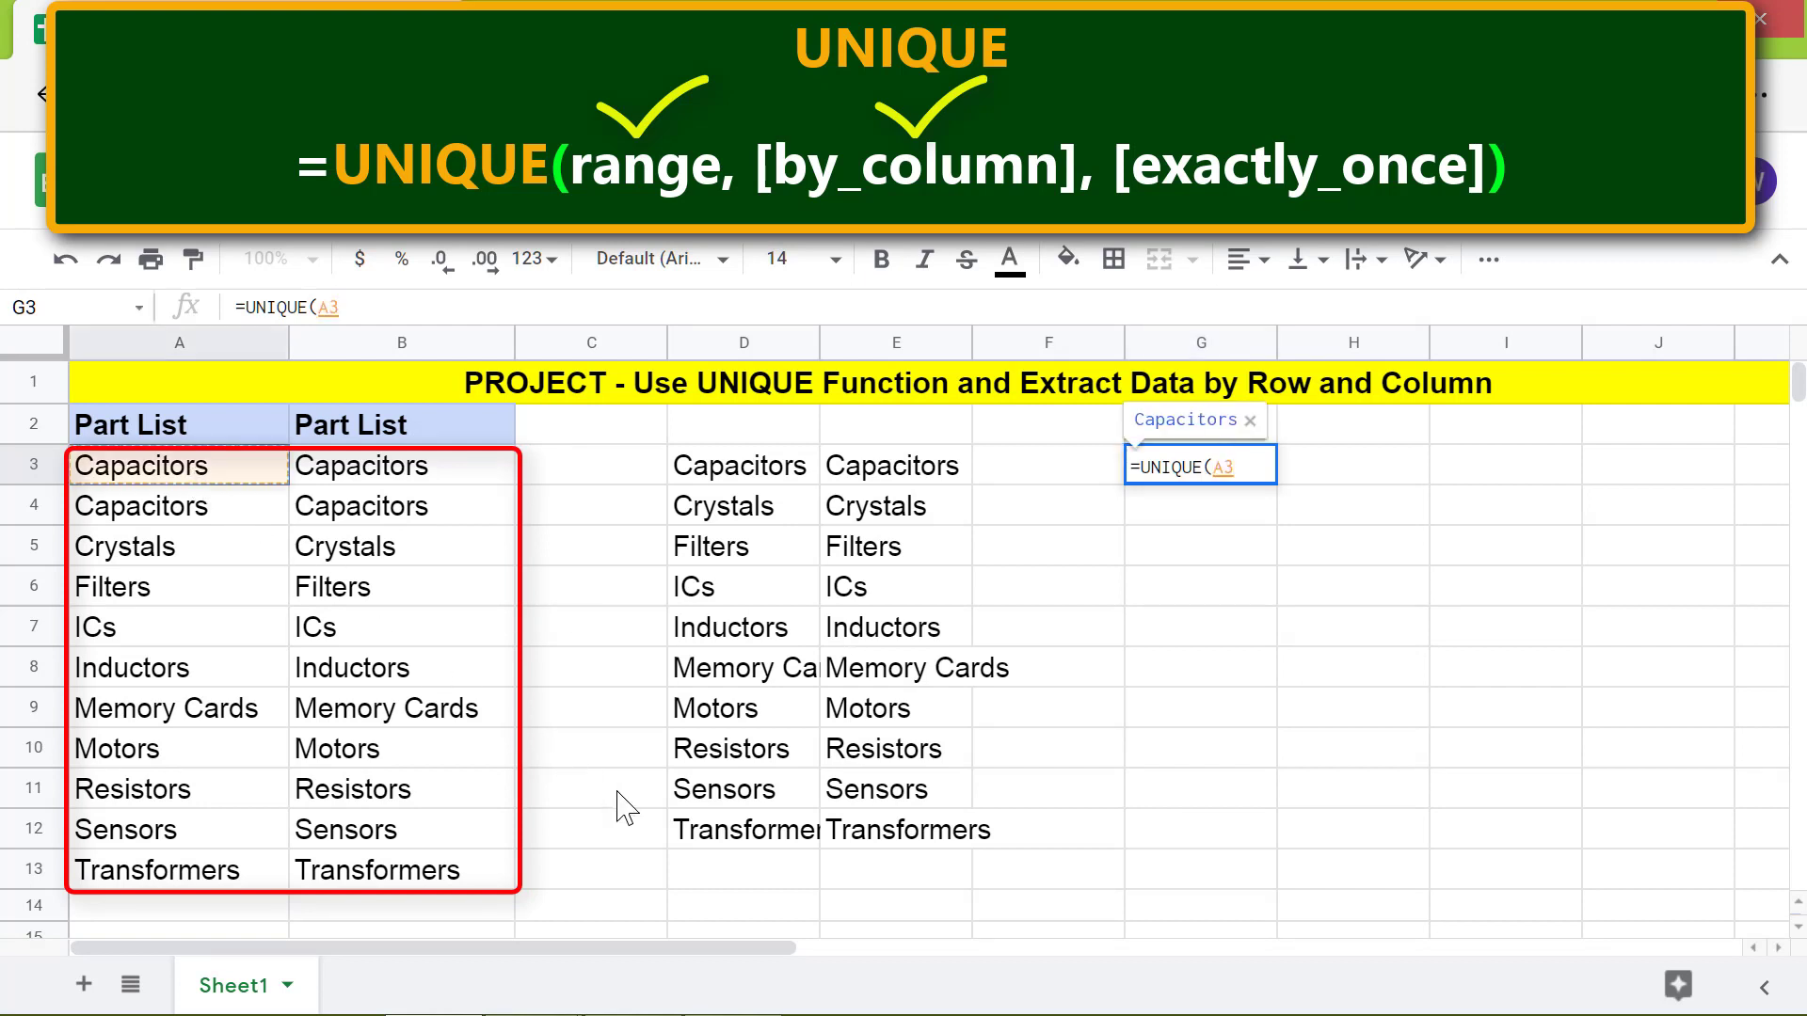
left_click(454, 885, "shift")
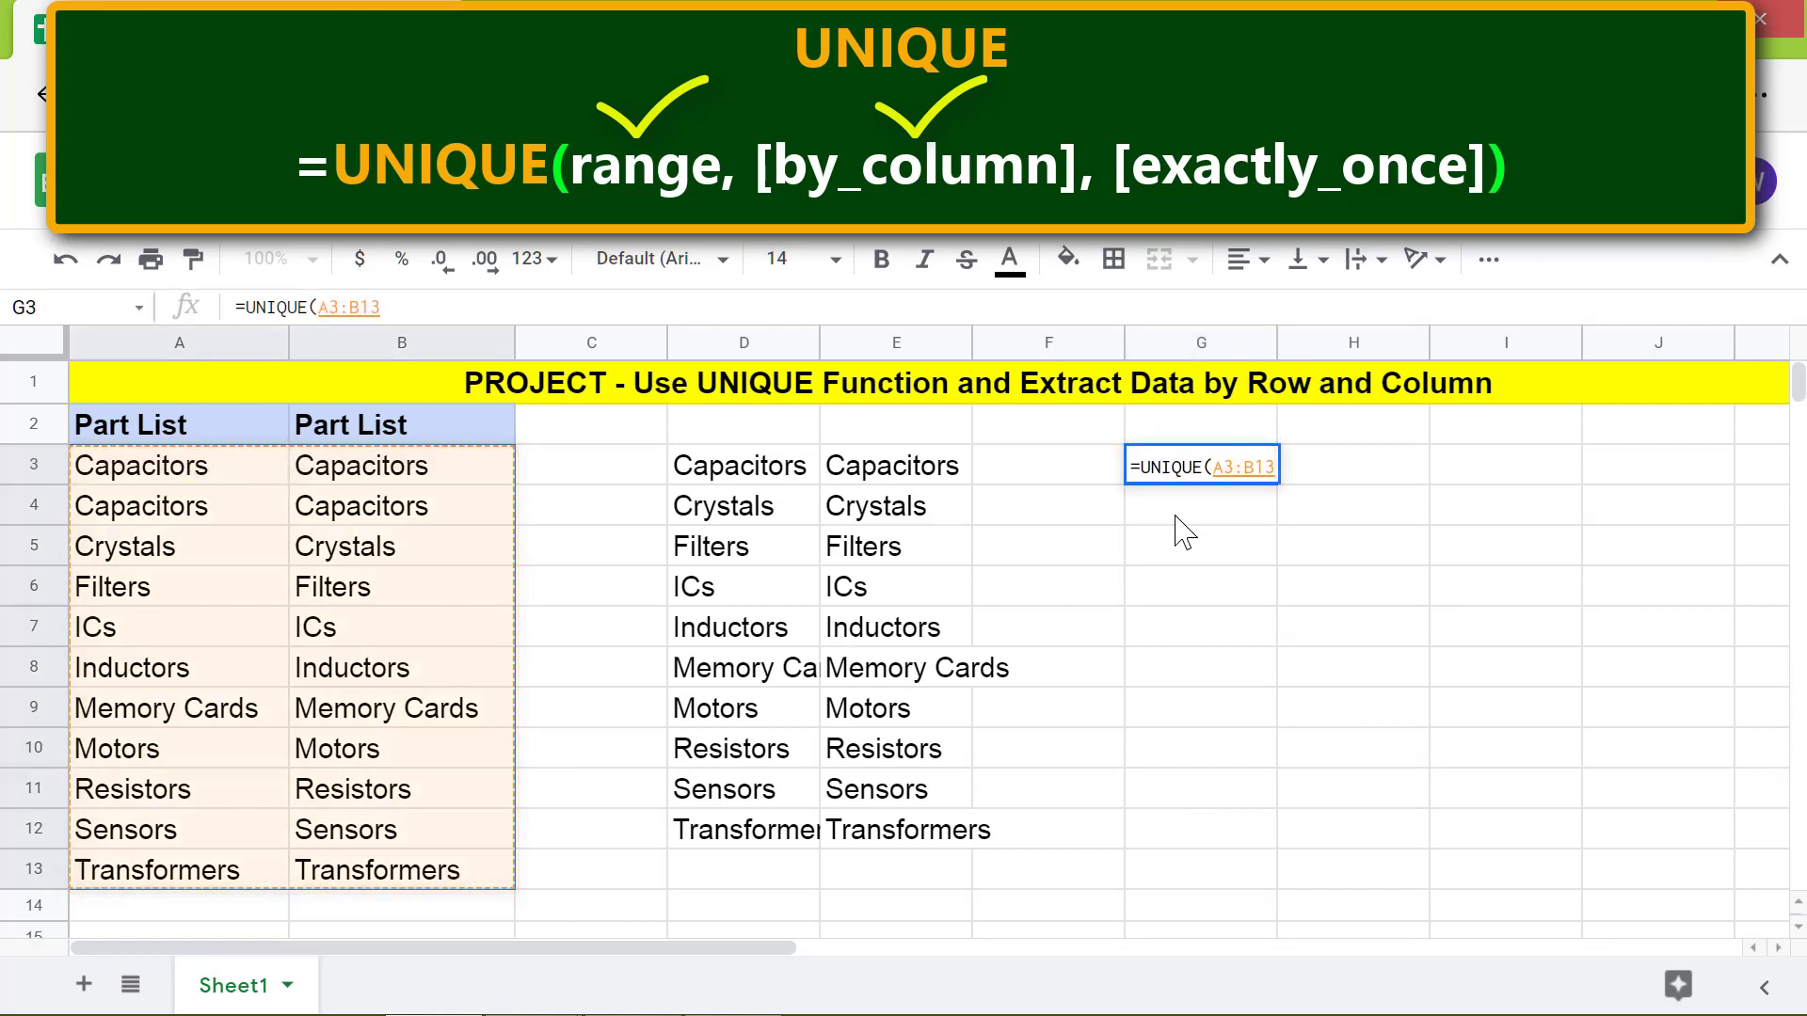
type(", ")
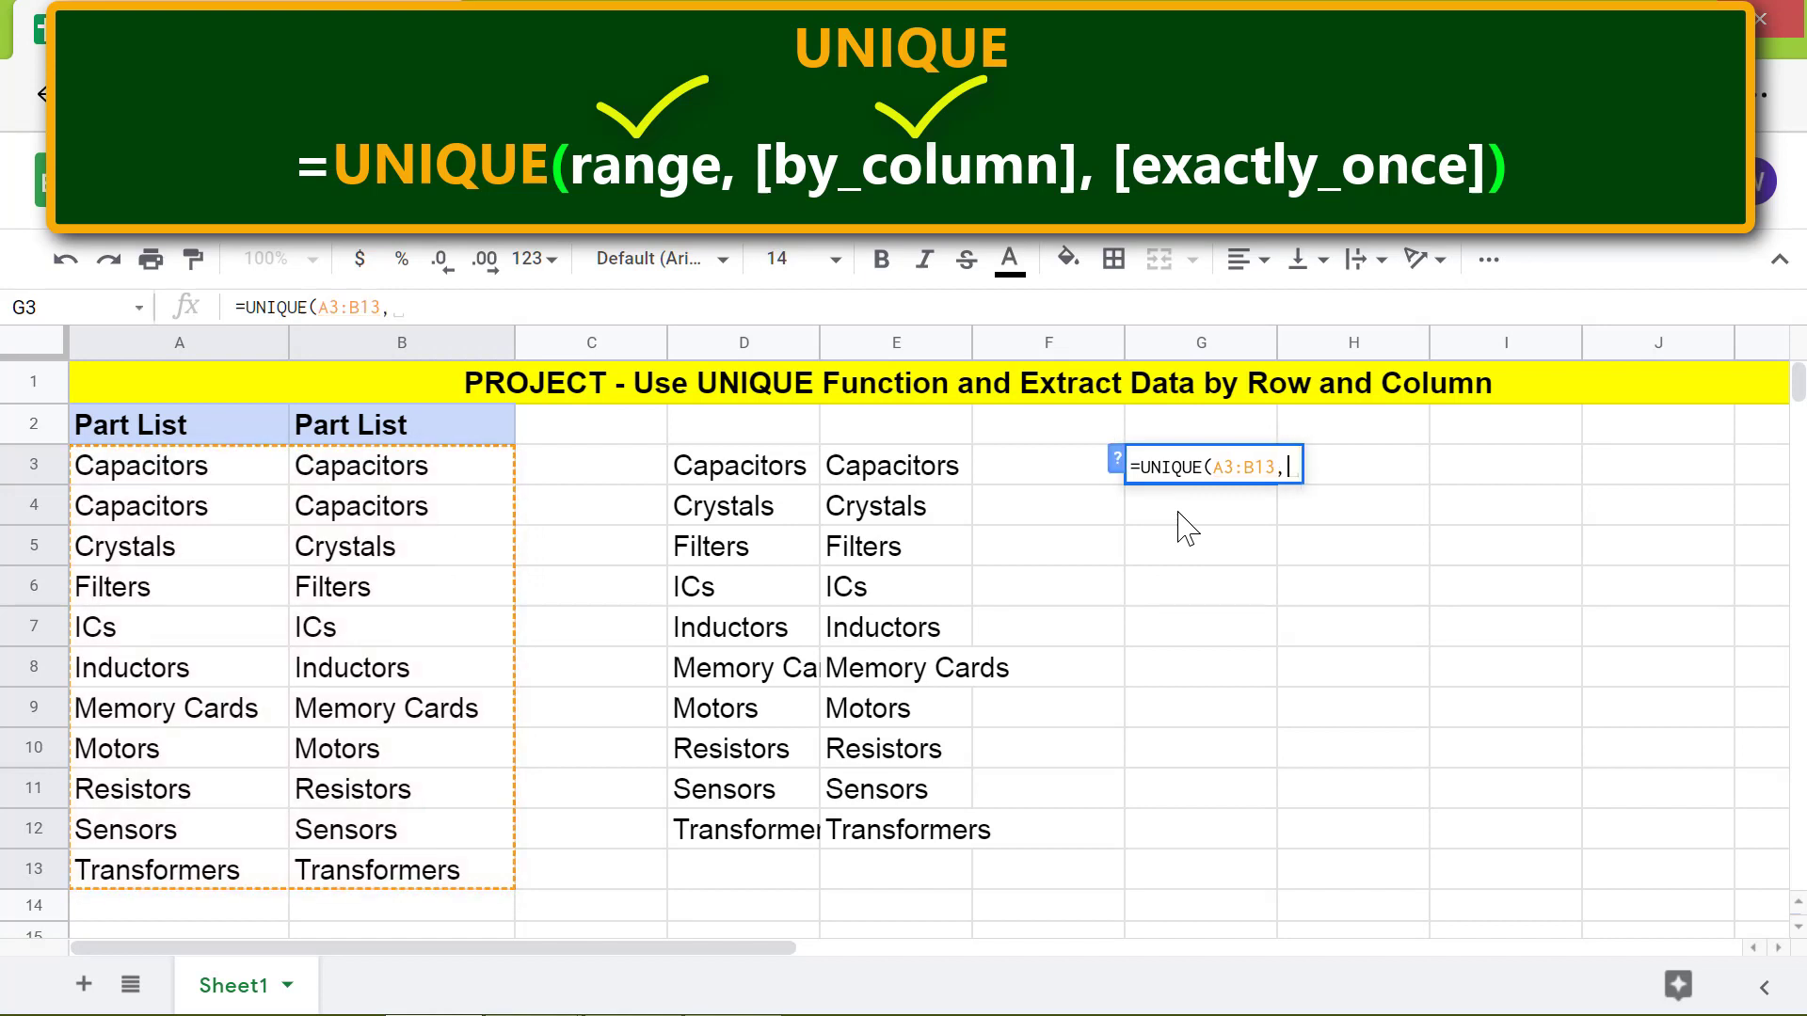
type("1")
key("Return")
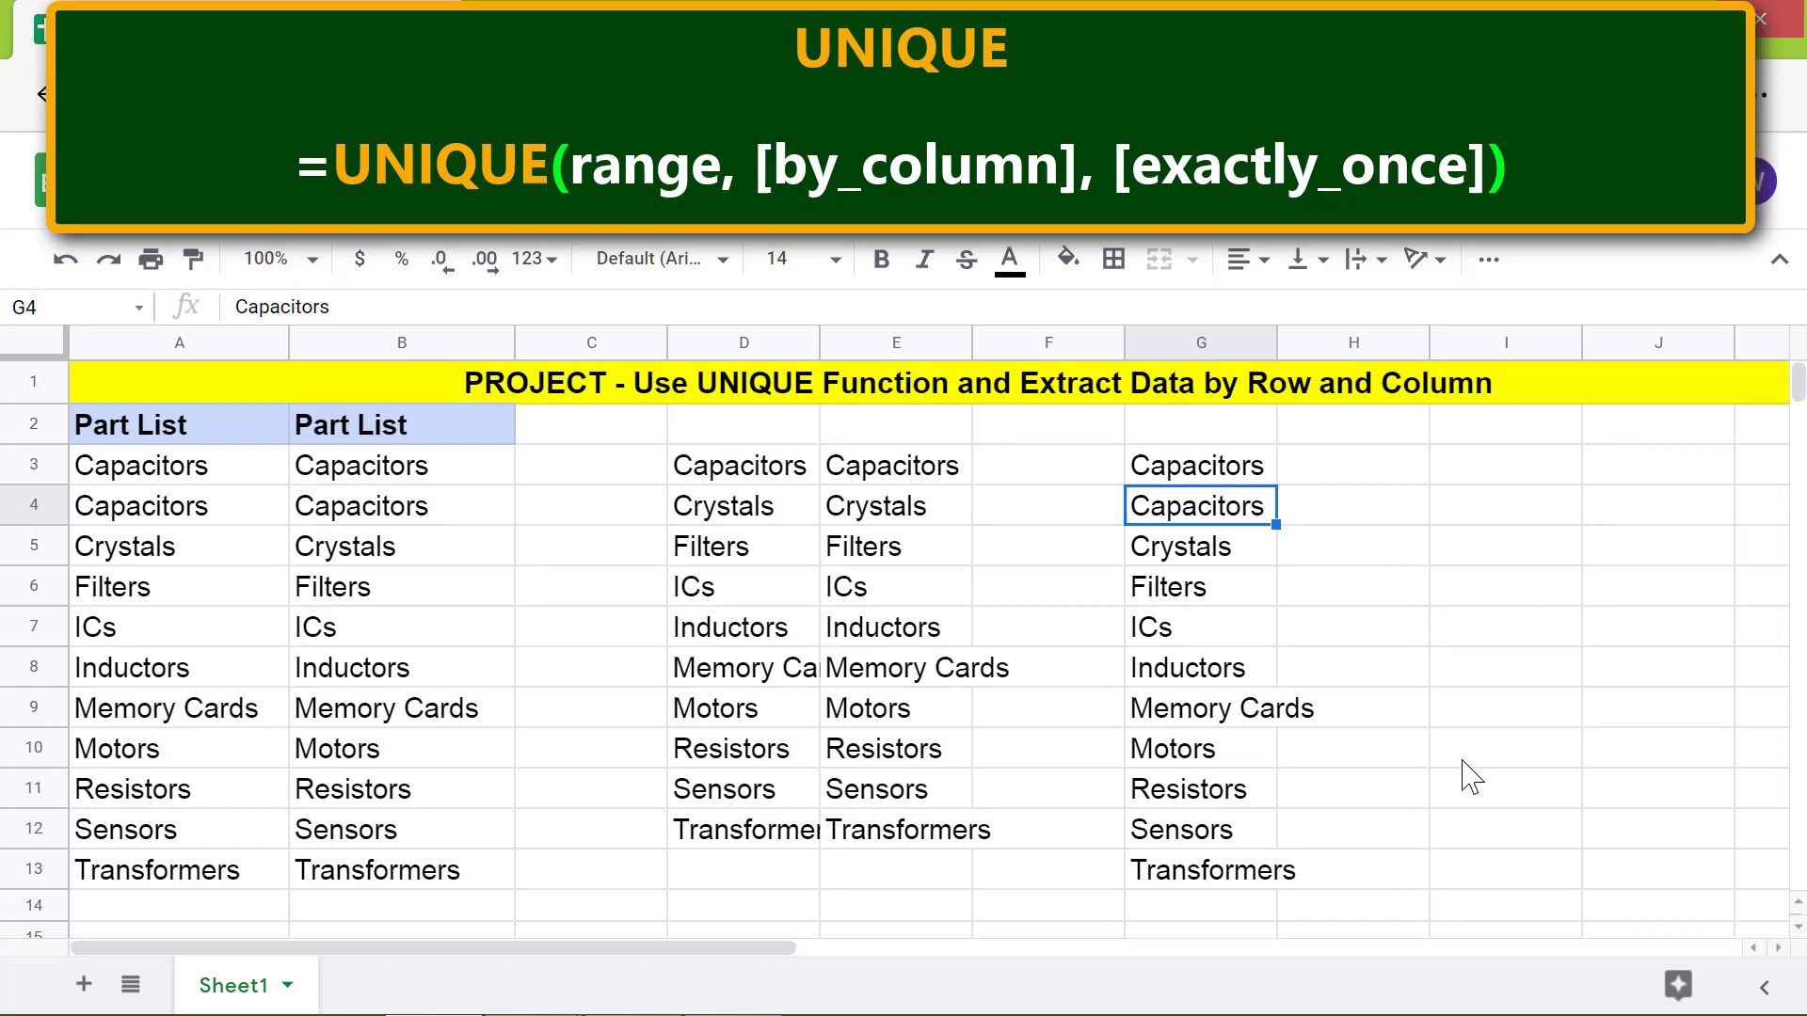
Step: Type =UNIQUE(A3:B13,1) into cell I3
left_click(1465, 470)
type("=")
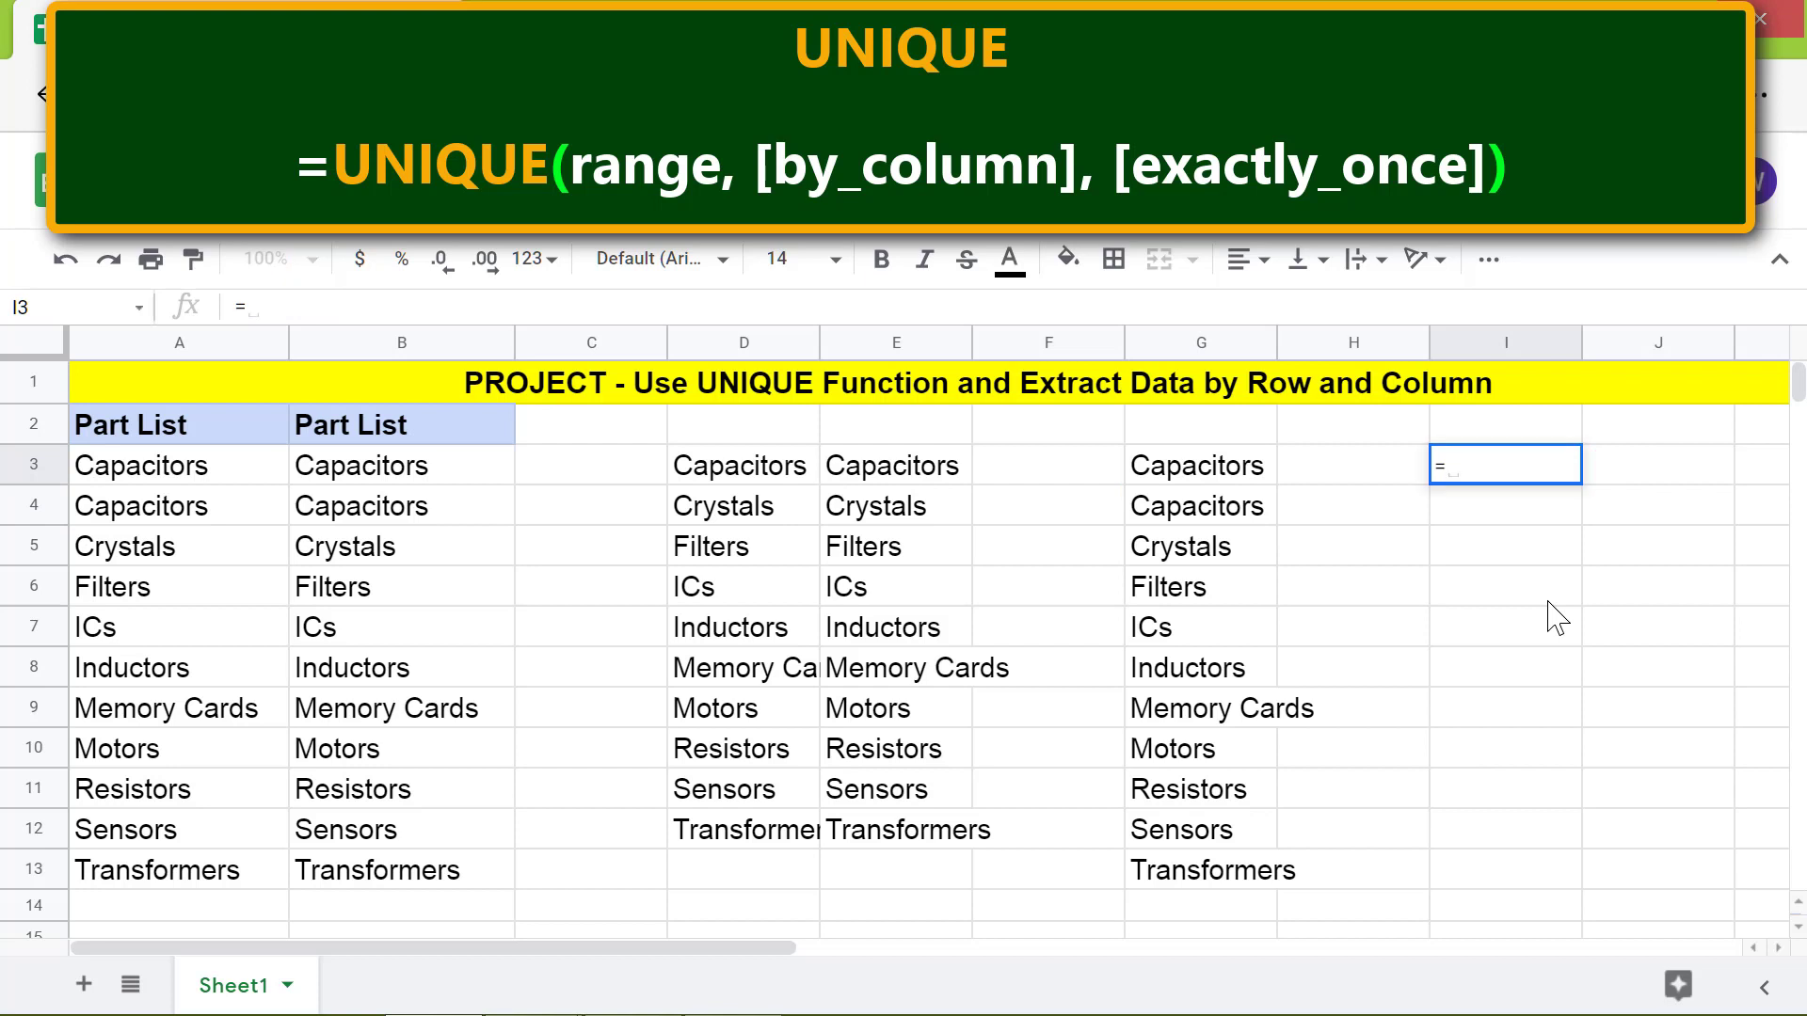
type("uni")
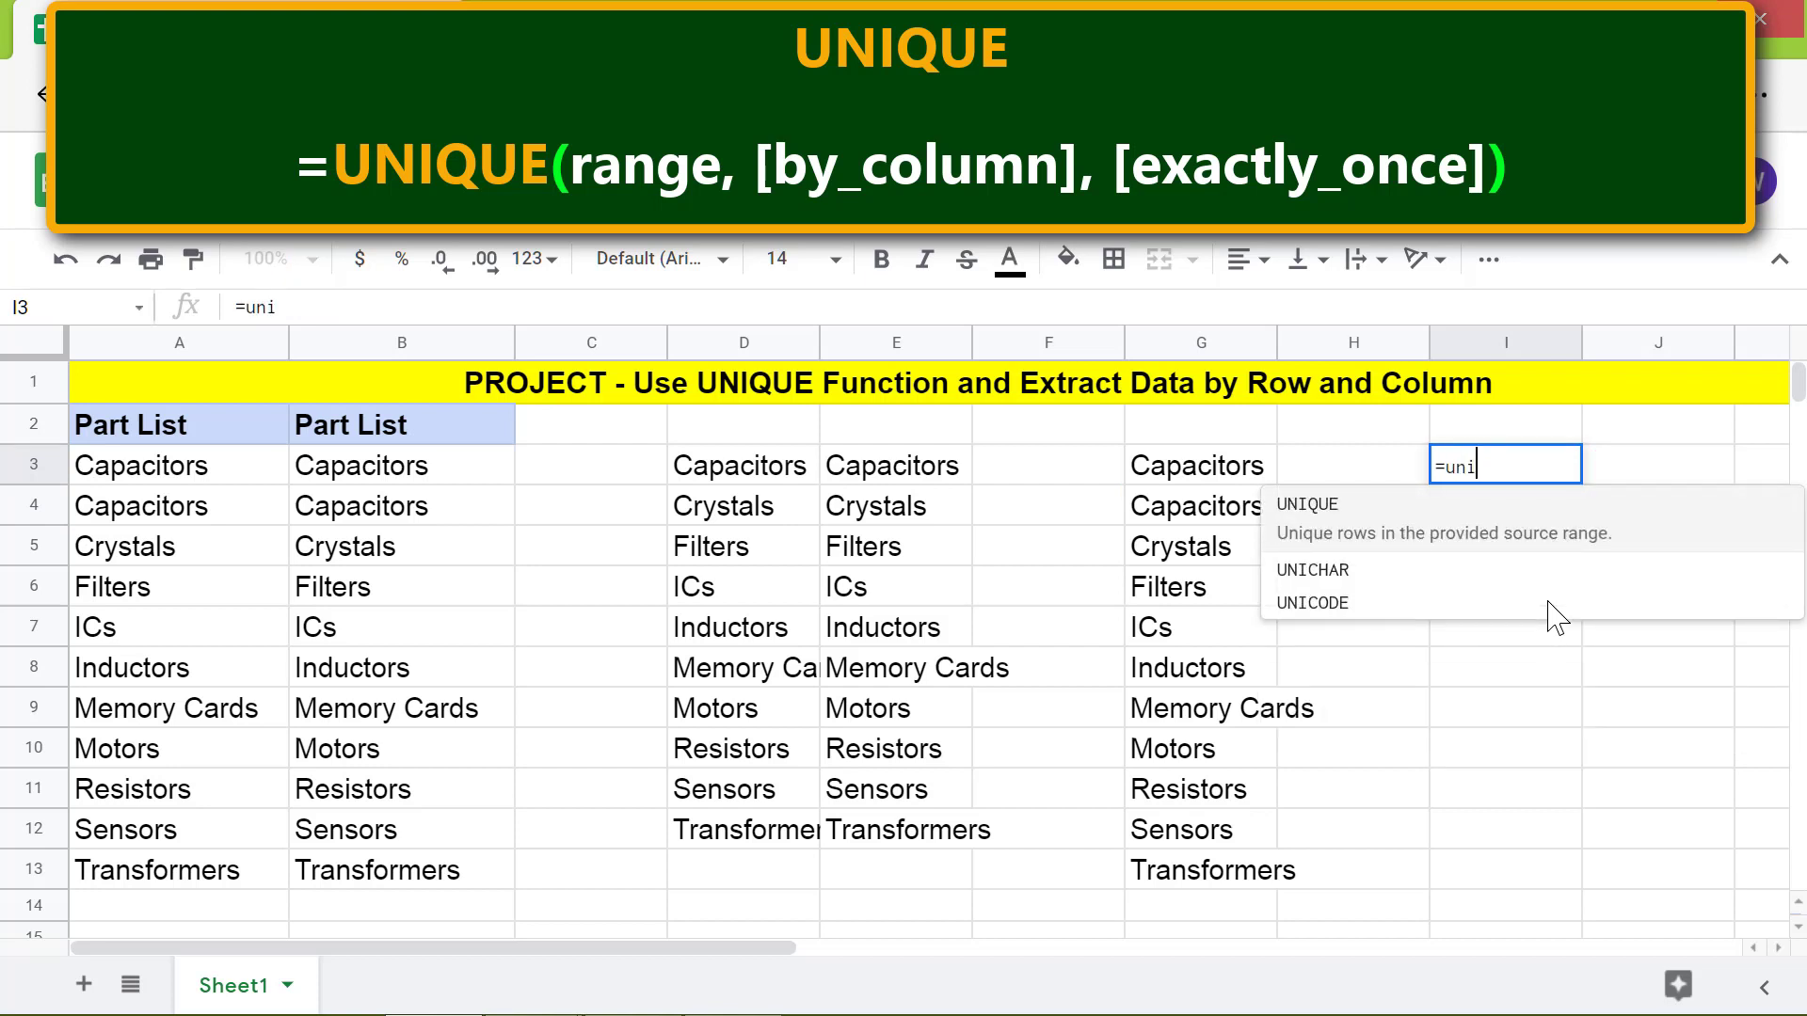
left_click(1384, 512)
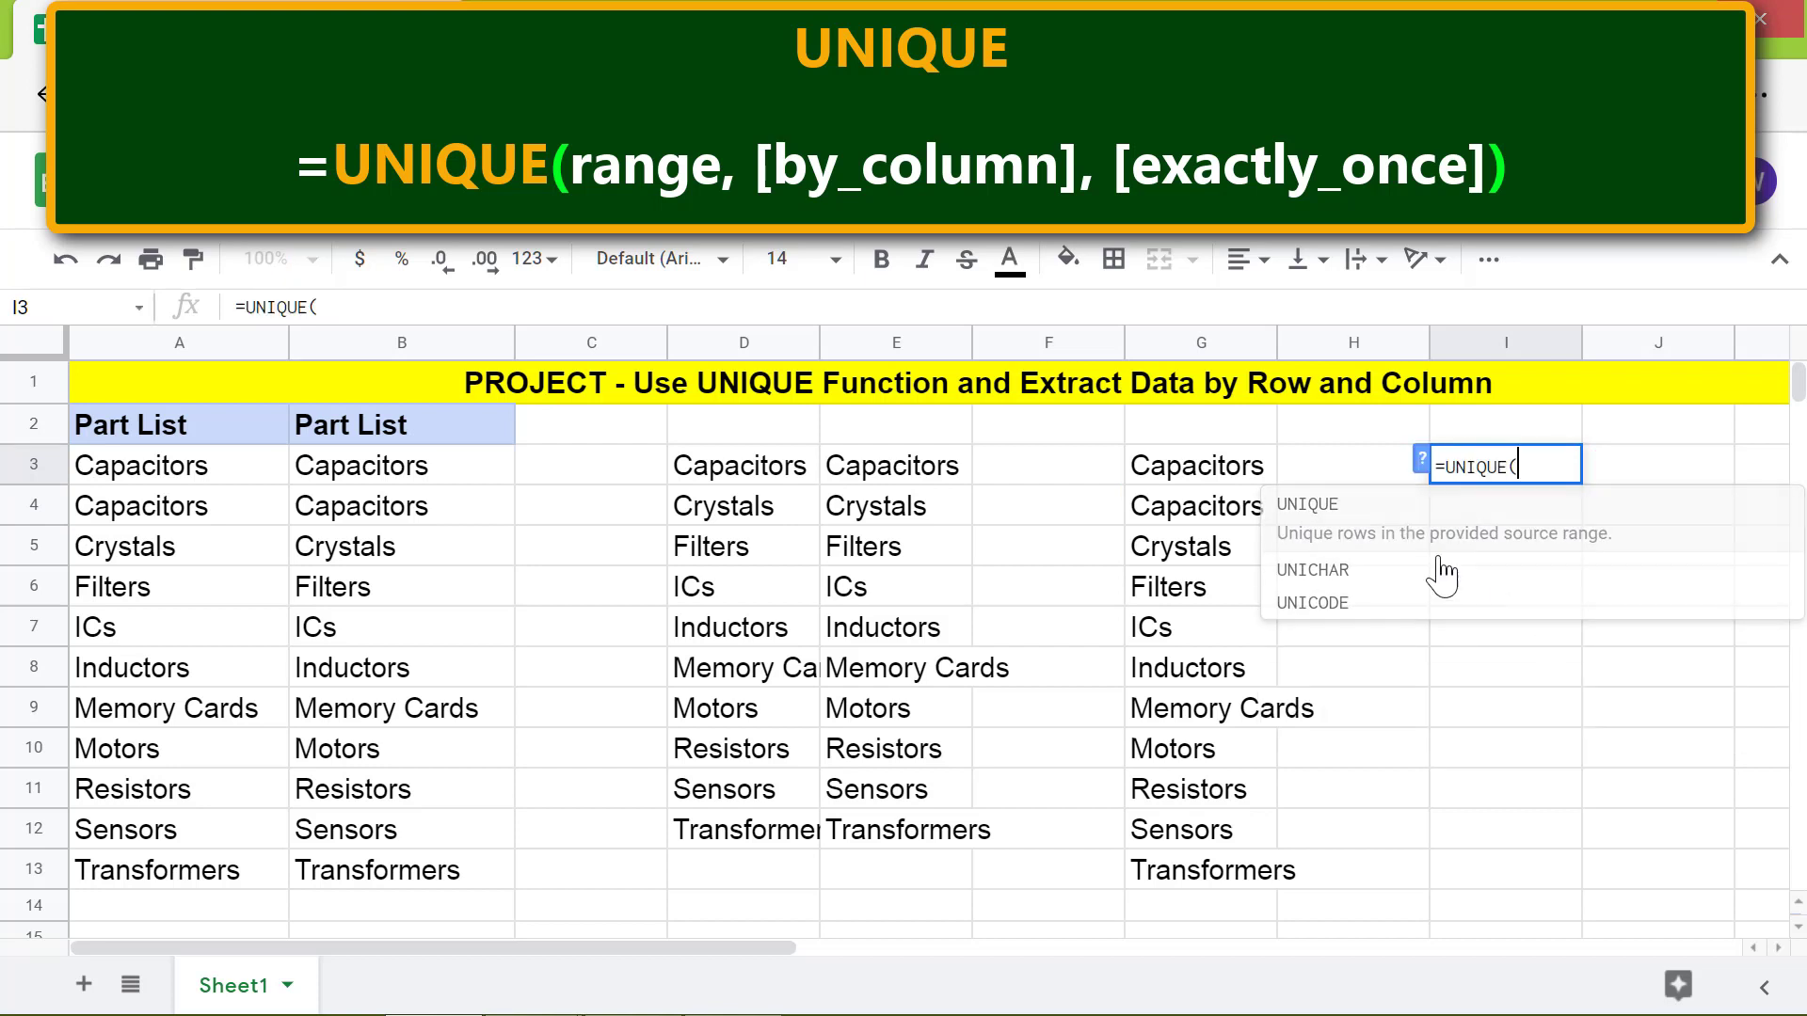
left_click(234, 474)
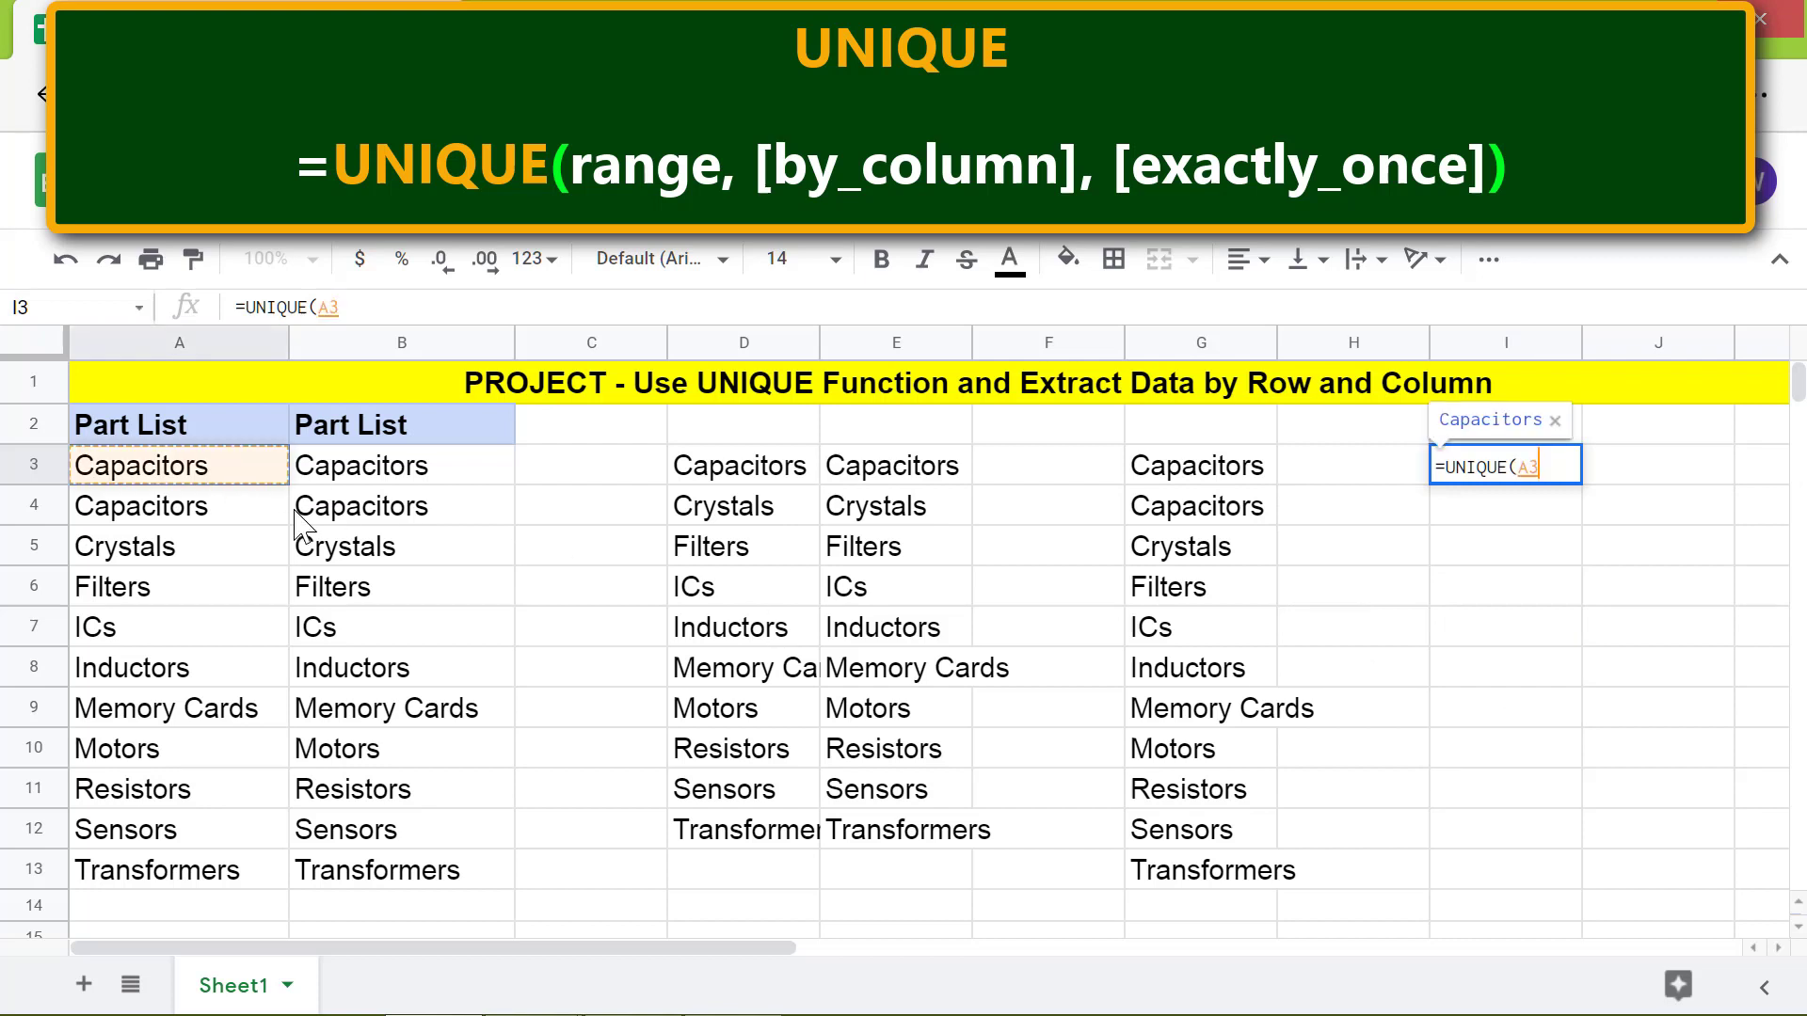
left_click(450, 879, "shift")
type(",")
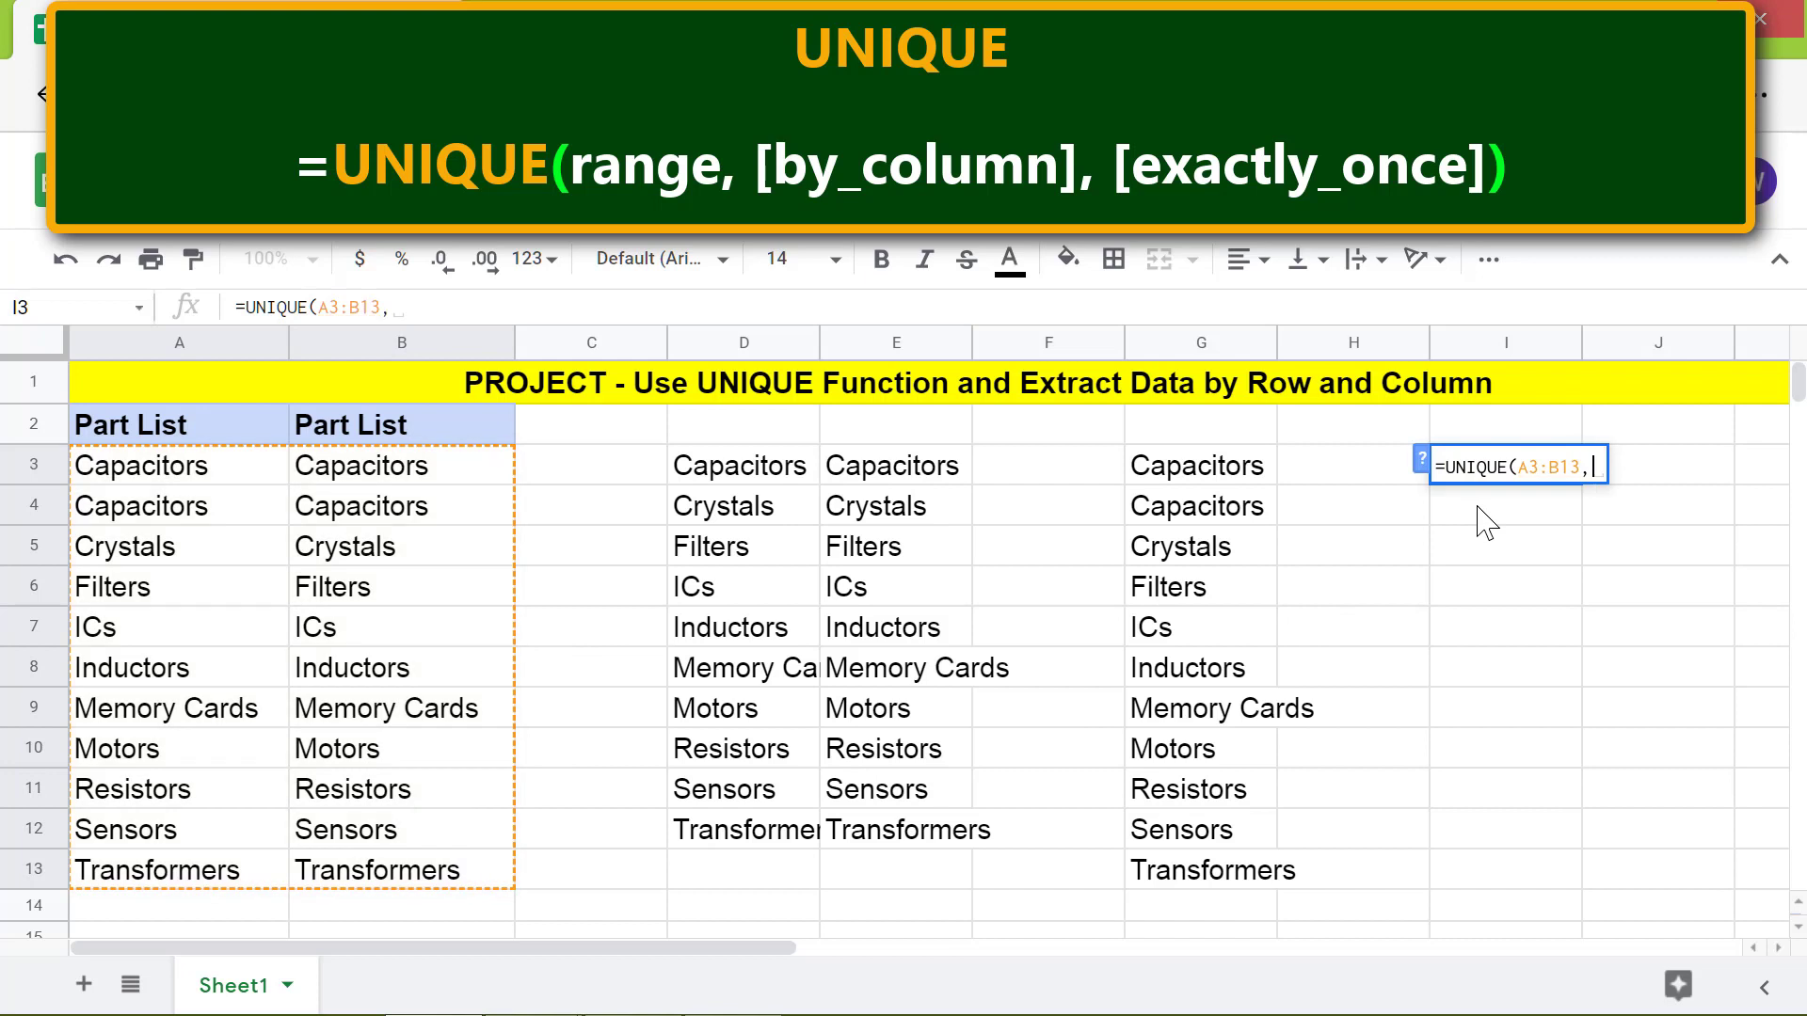
type("1)")
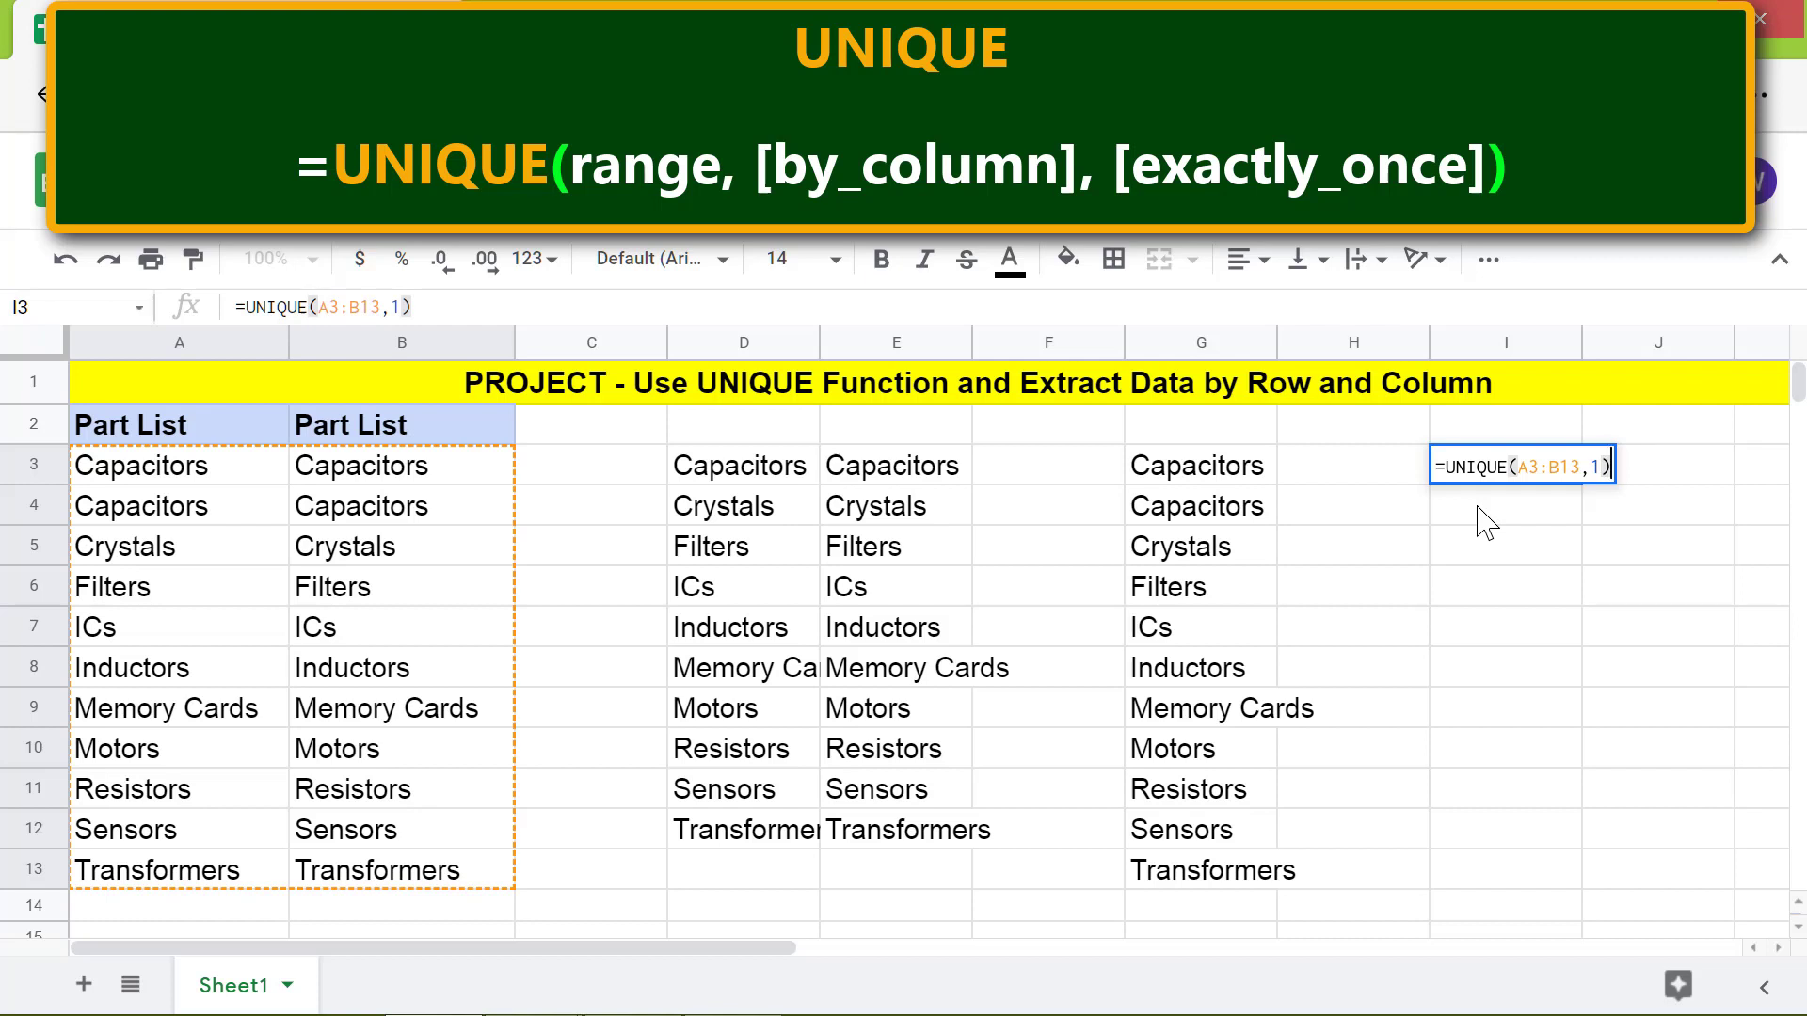
Step: Wrap the I3 formula as =unique(UNIQUE(A3:B13,1)) and commit it
key("Home")
key("Right")
type("uniq")
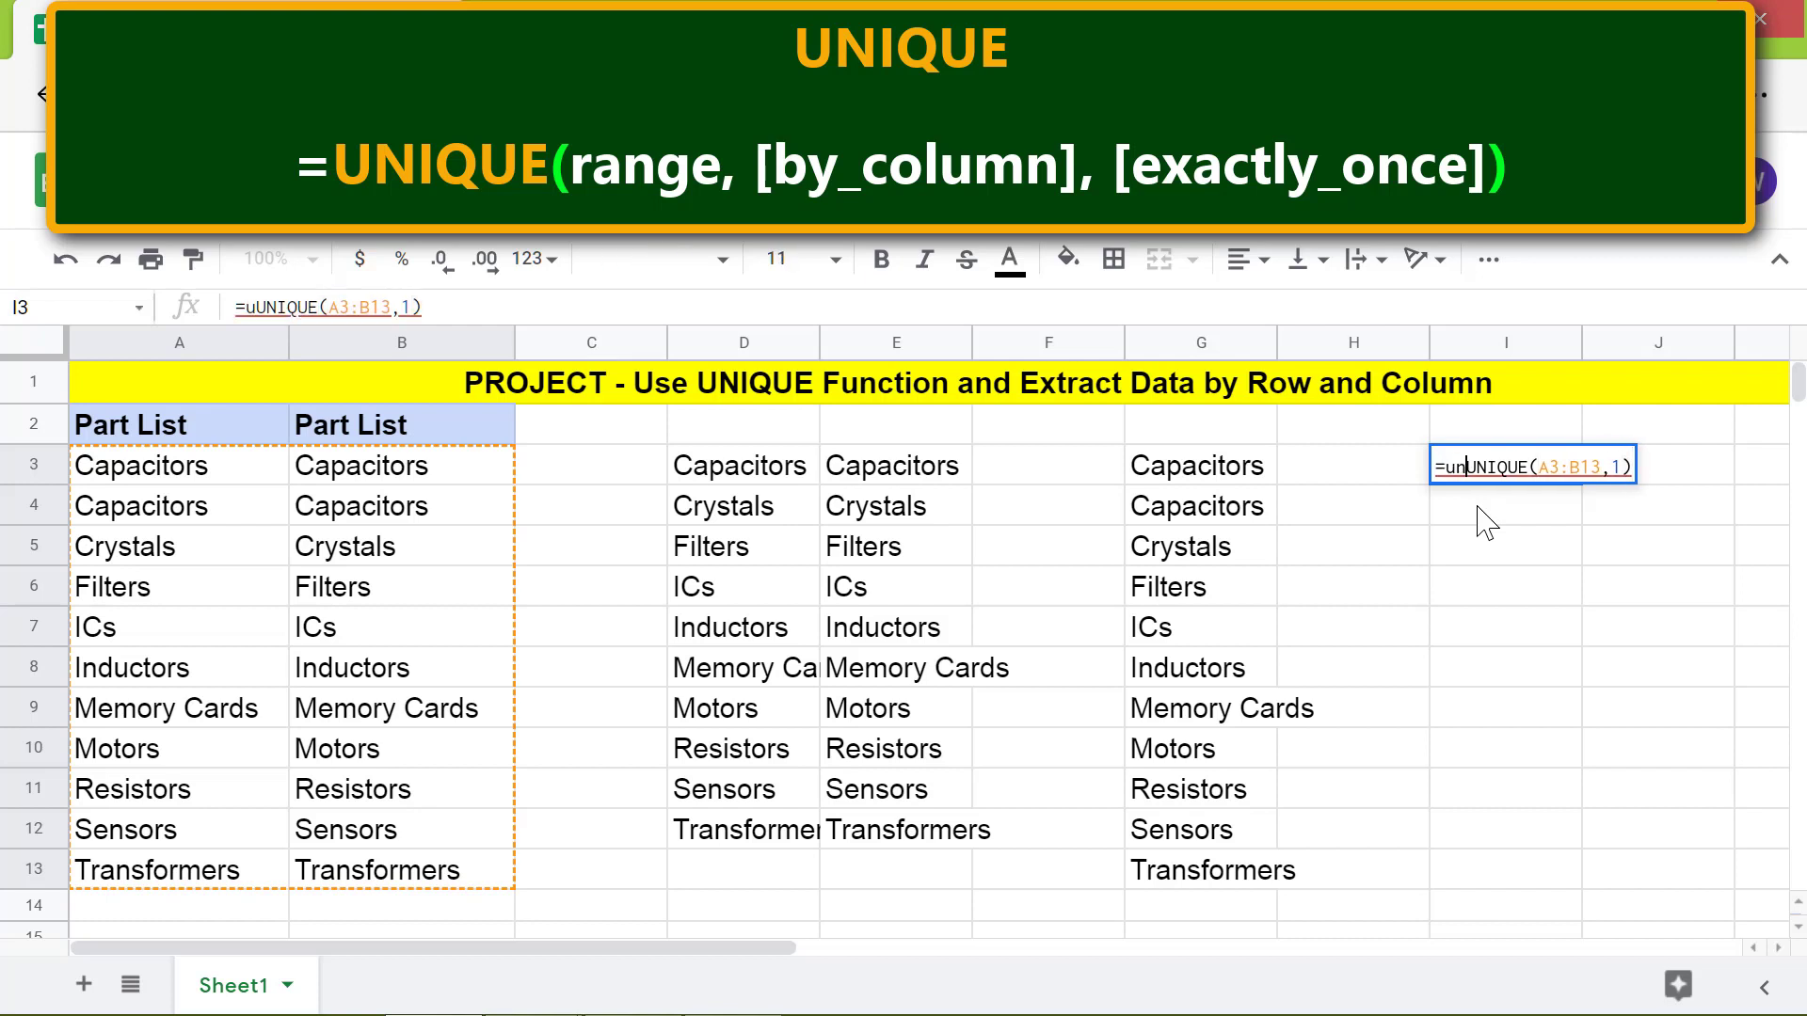
type("ue(")
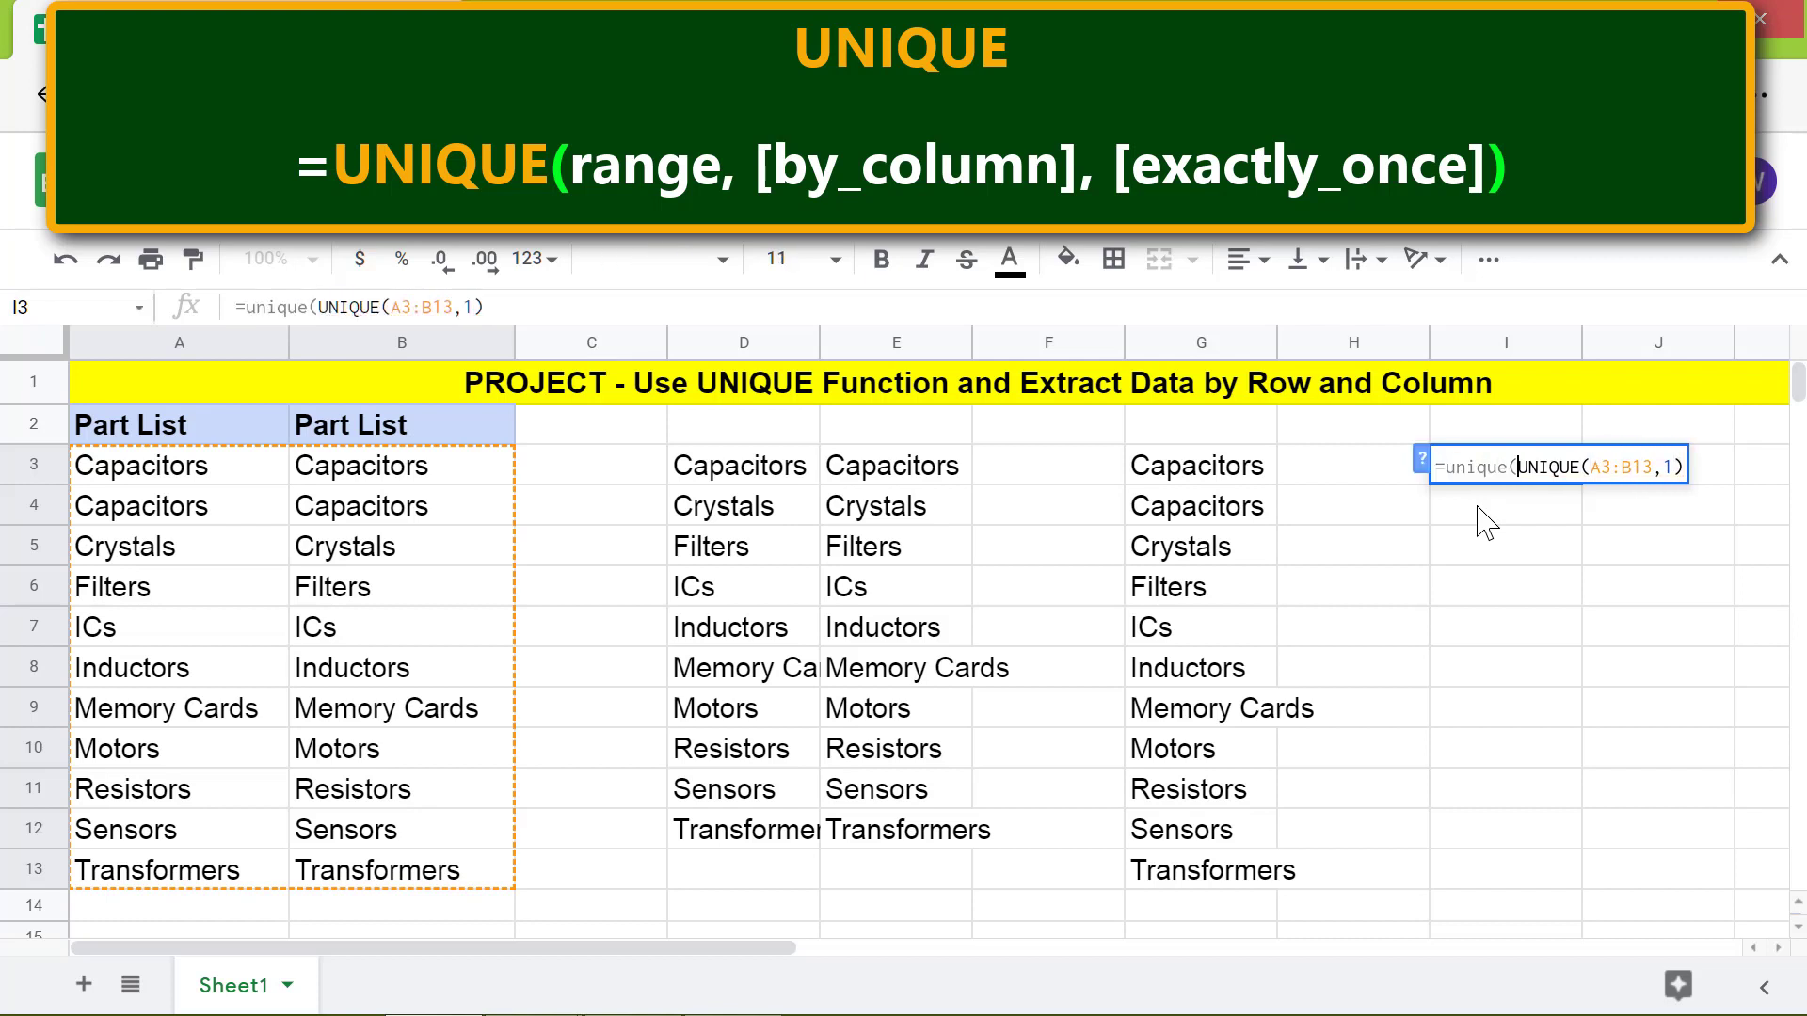
key("End")
type(")")
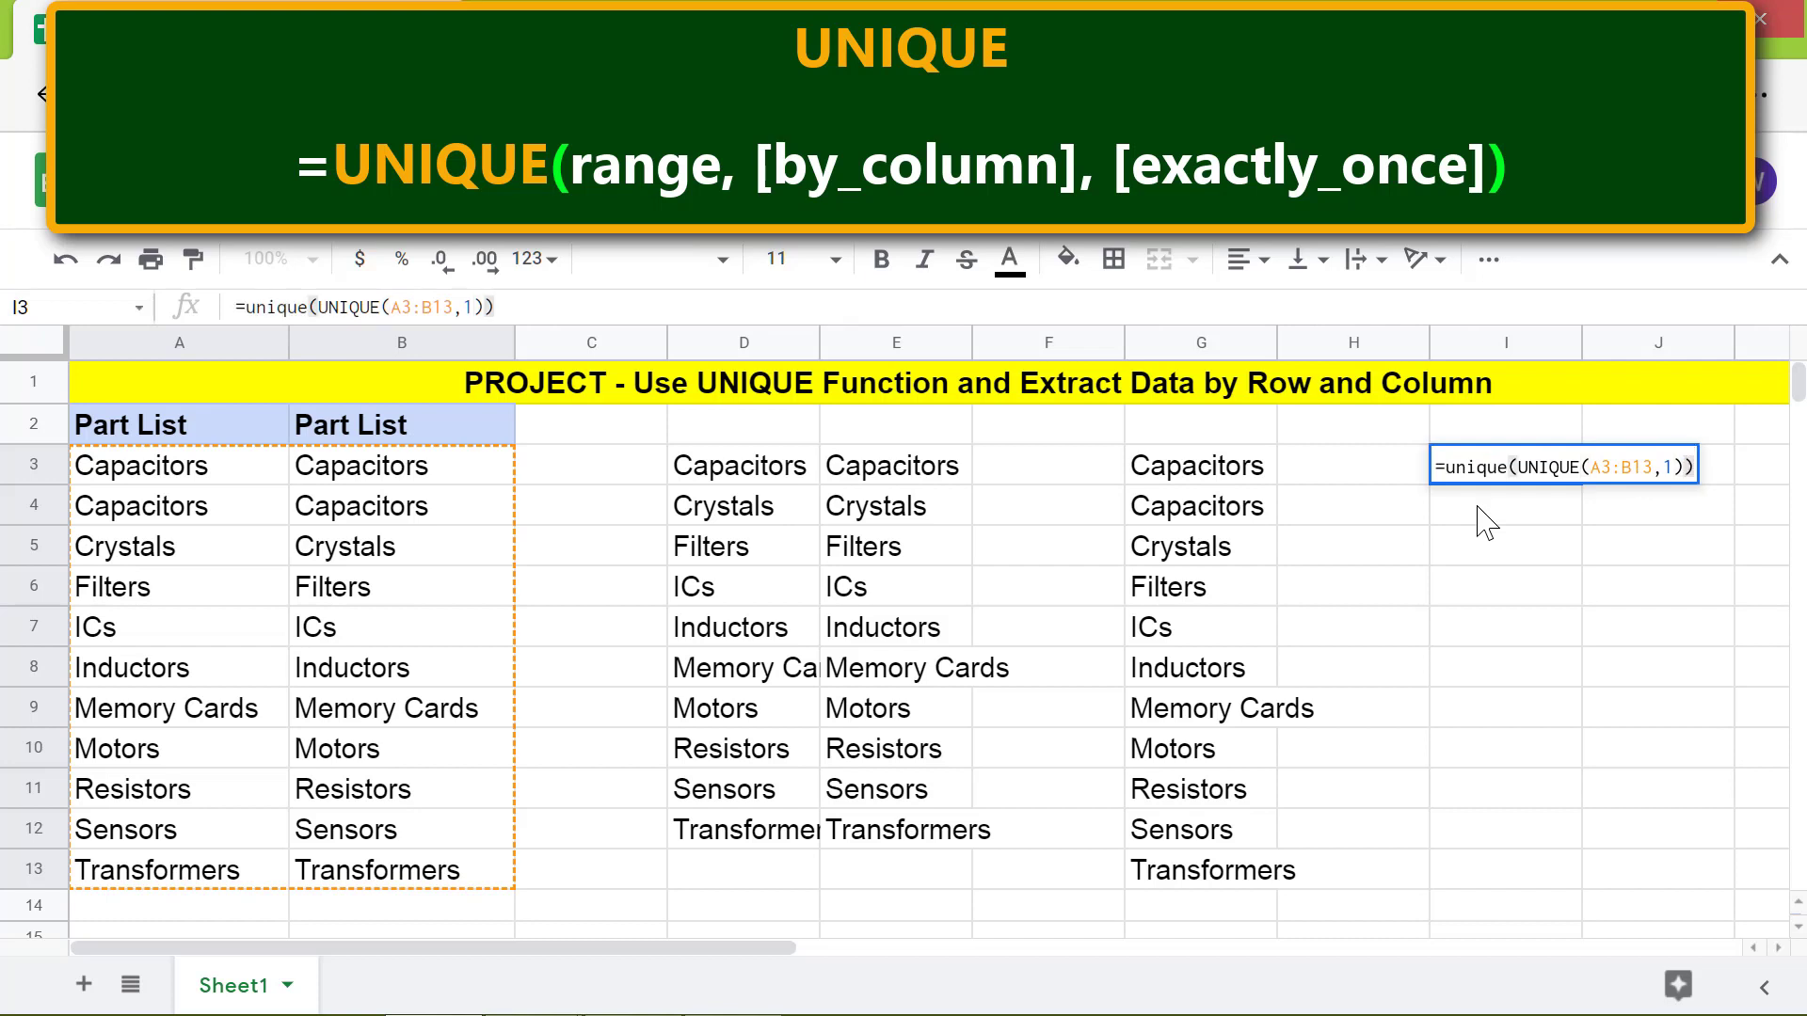
key("Return")
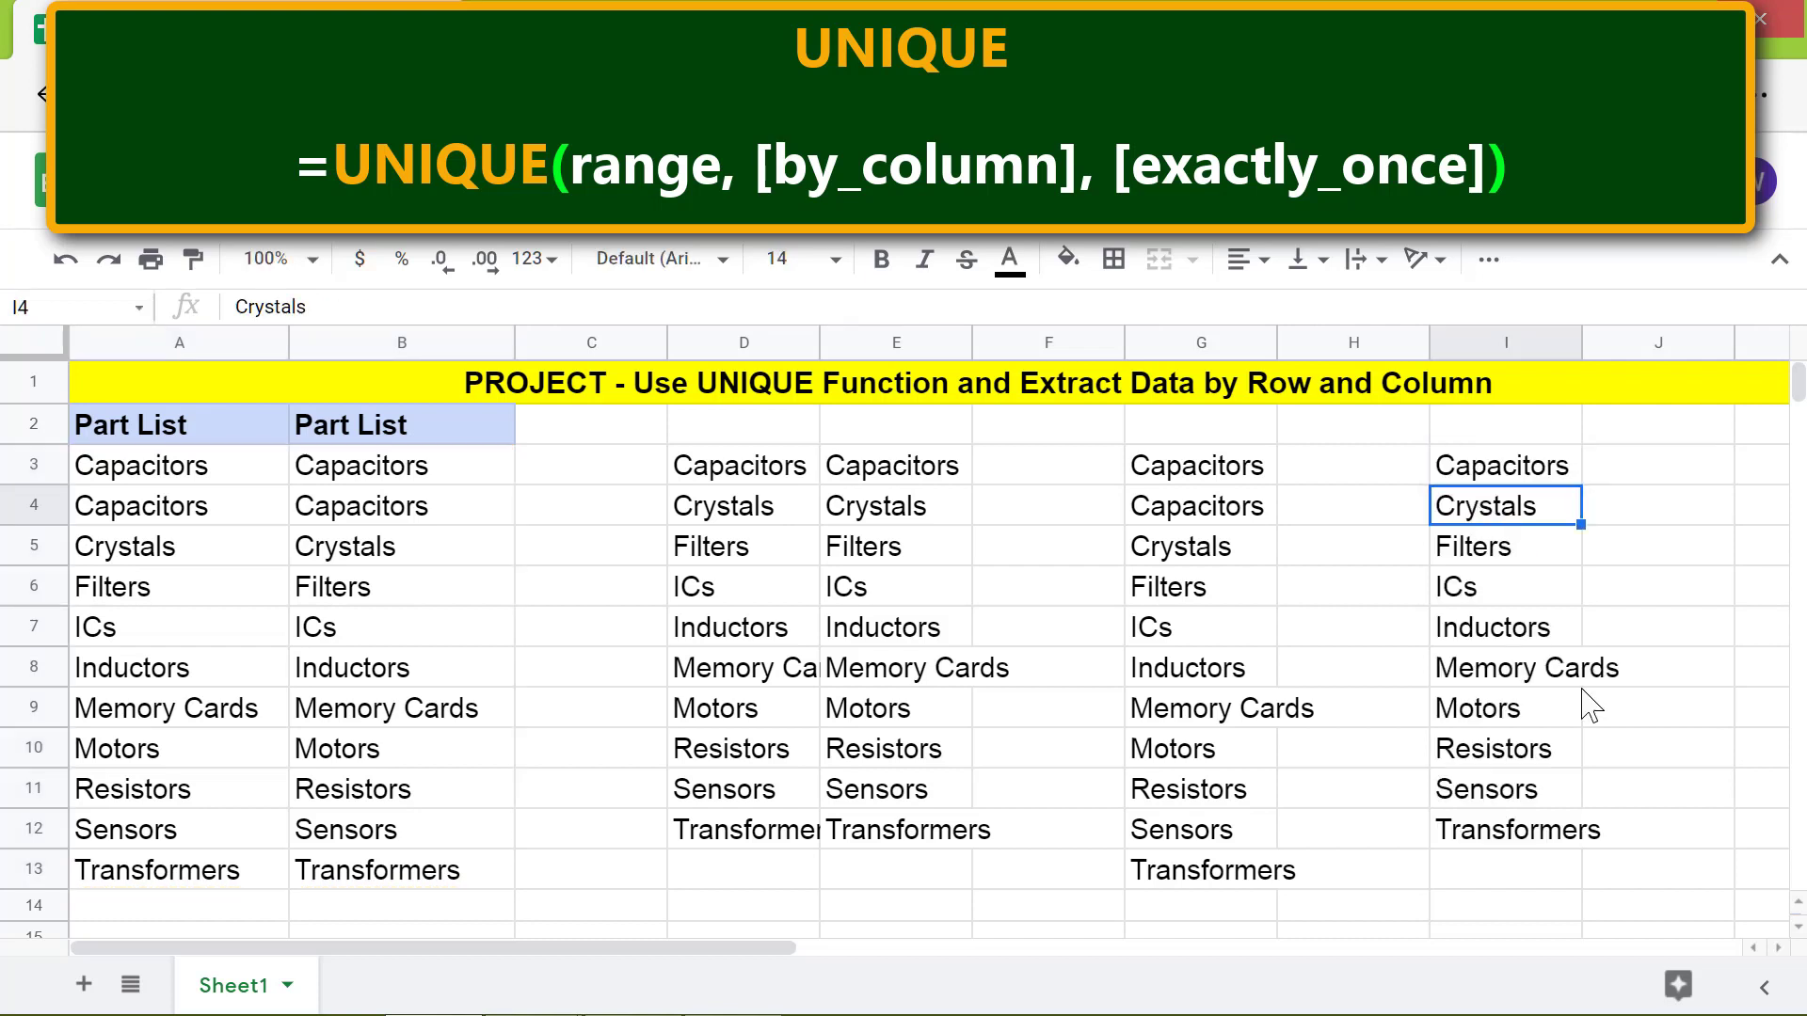